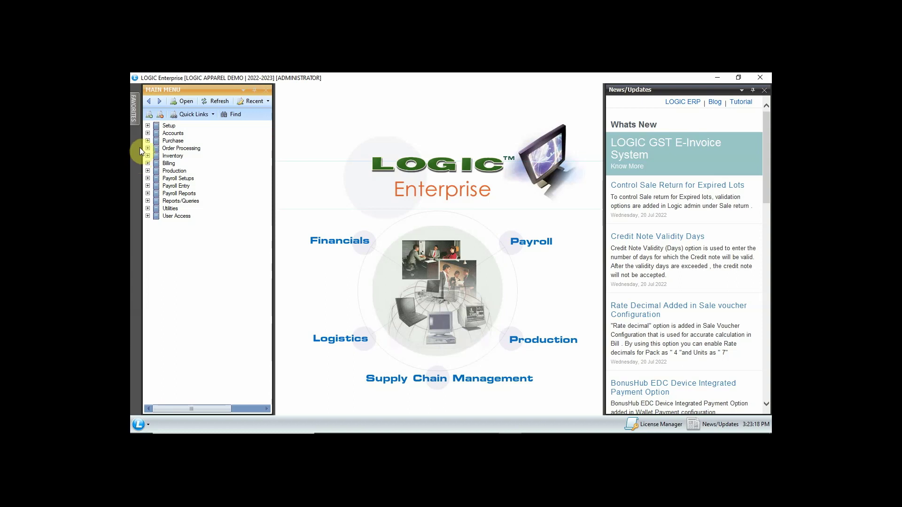
From Accounts > A/C Vouchers, start a Cash Receipts voucher on CASH IN HAND with narration CASH RECEIPT
click(148, 133)
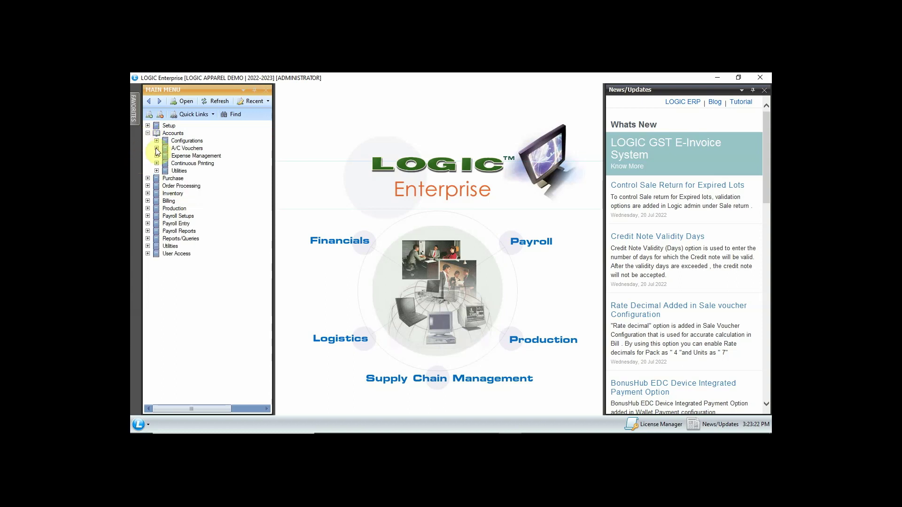
click(157, 148)
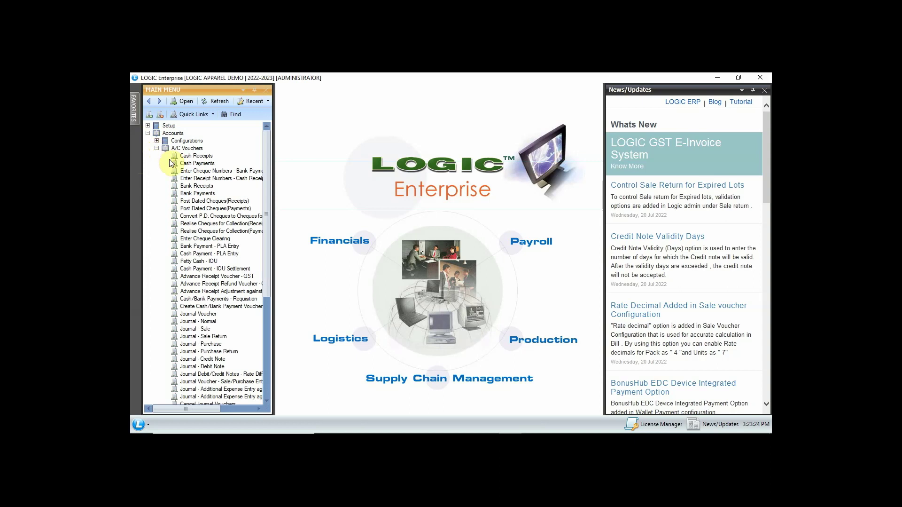
double_click(196, 156)
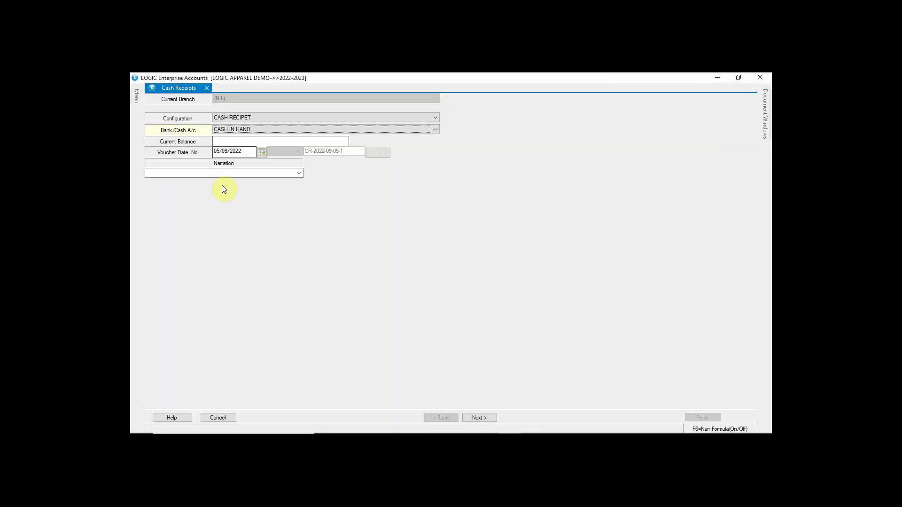
click(235, 173)
text(CASH RECEIPT)
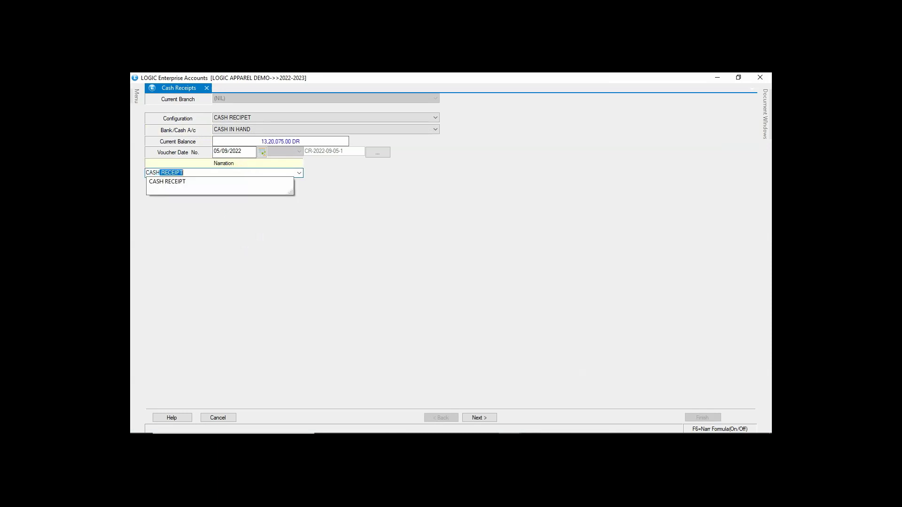
key(Return)
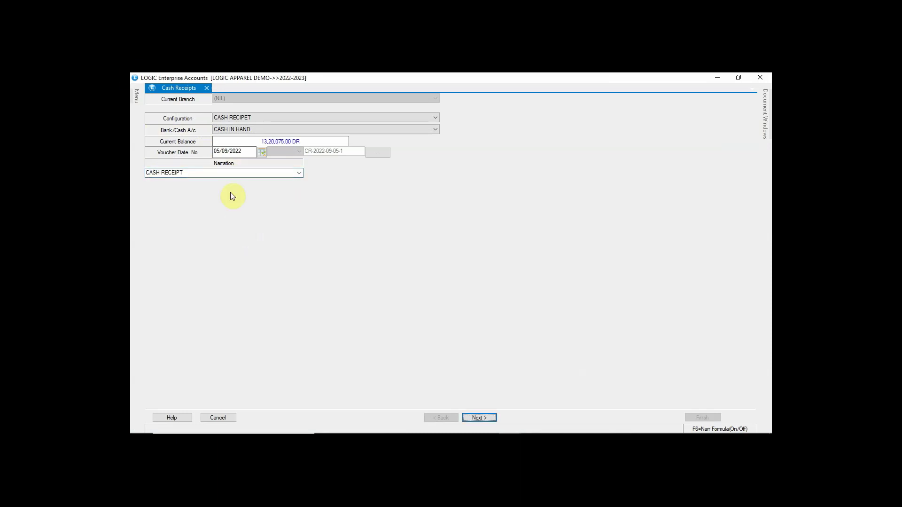
key(Return)
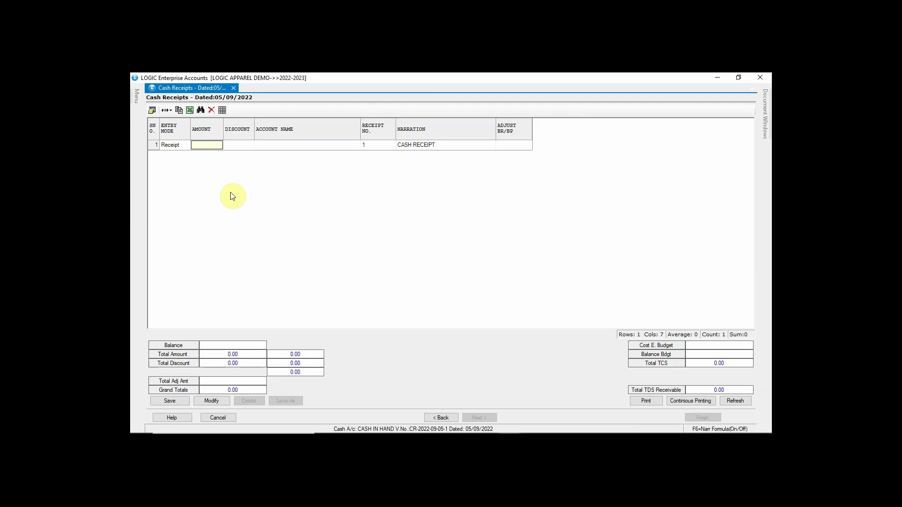
Receive 1,791.00 from OPEEJAY ENTERPRISES against bill 22-23/GST-1 and save the voucher
click(285, 145)
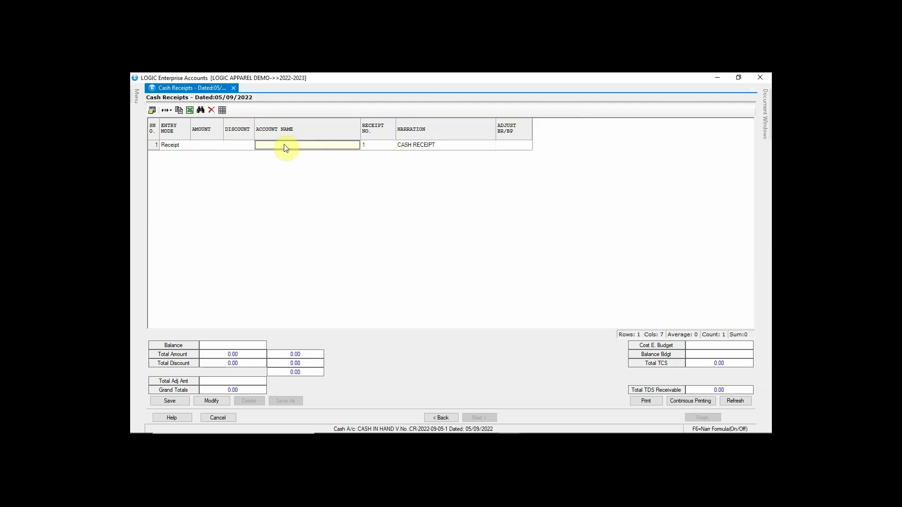
key(Return)
text(OP)
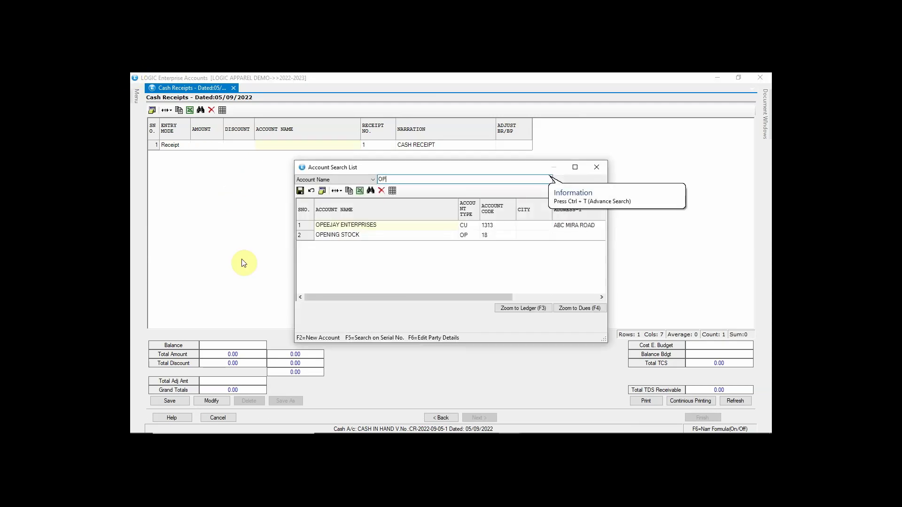
key(Return)
key(Return)
key(Return)
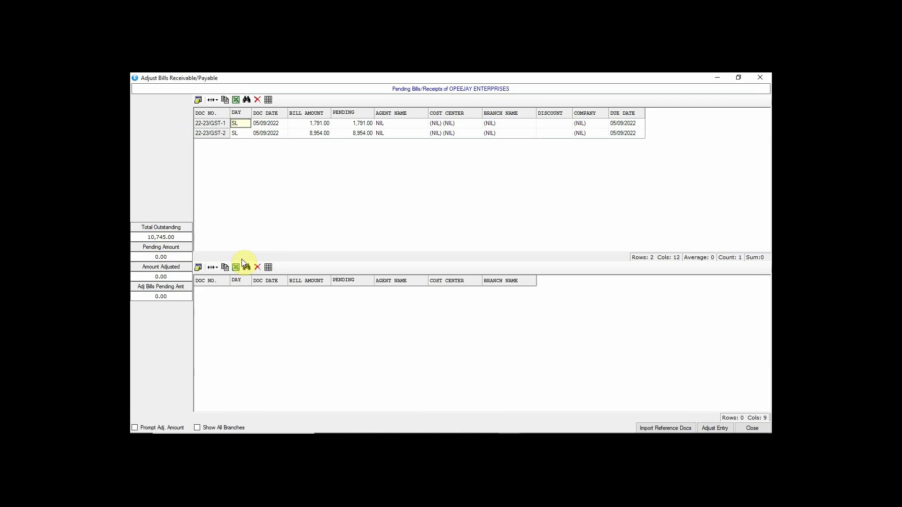
key(Return)
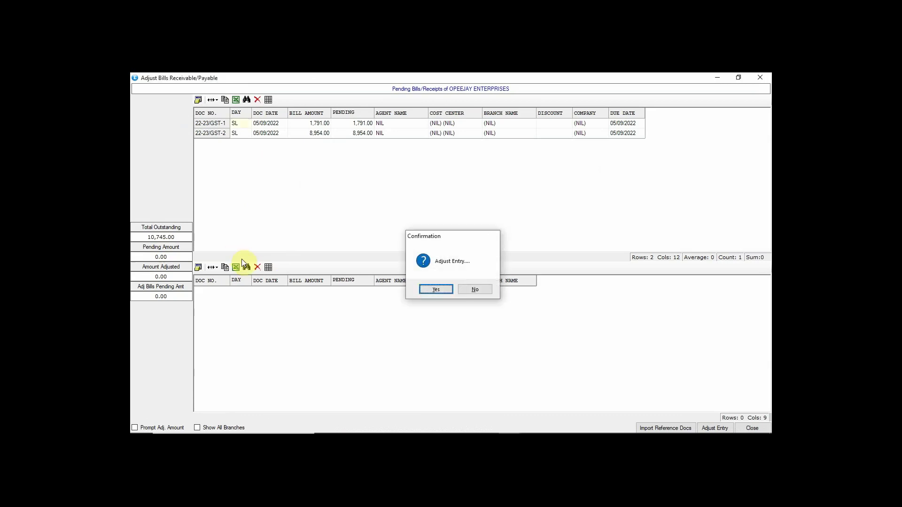
key(Return)
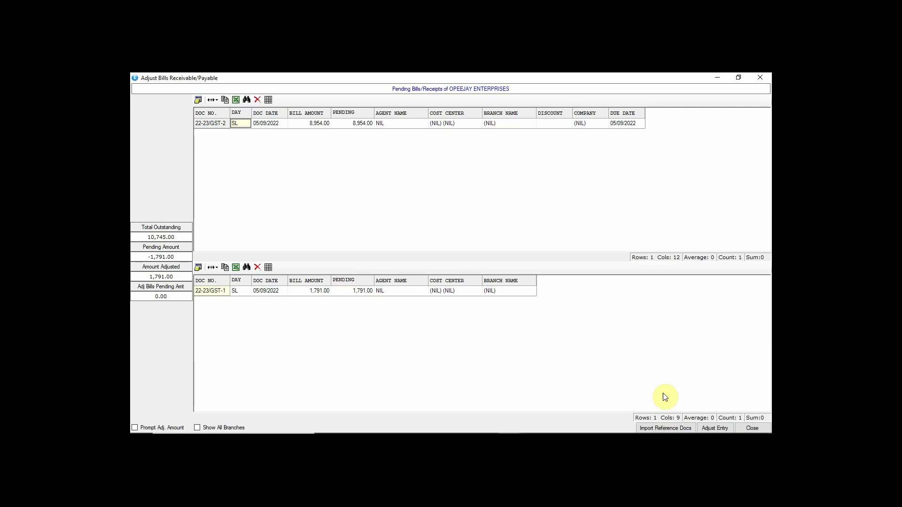
click(751, 428)
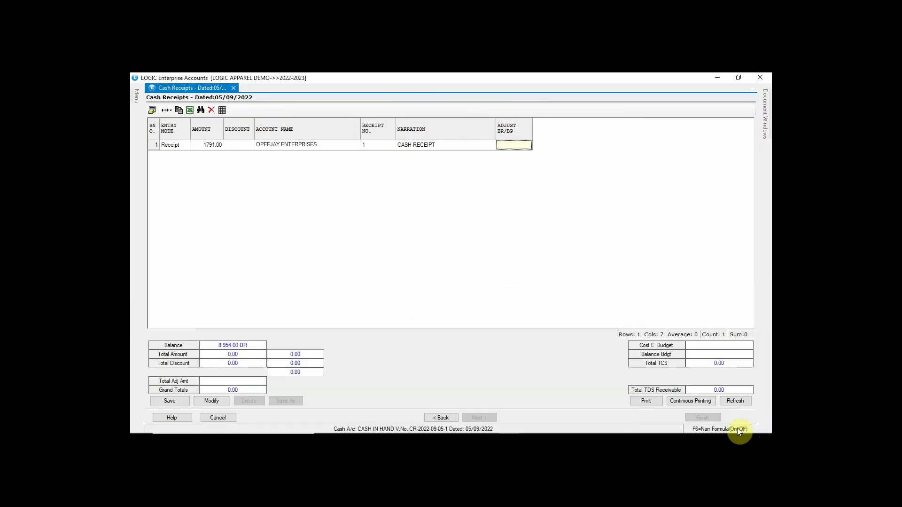
click(182, 406)
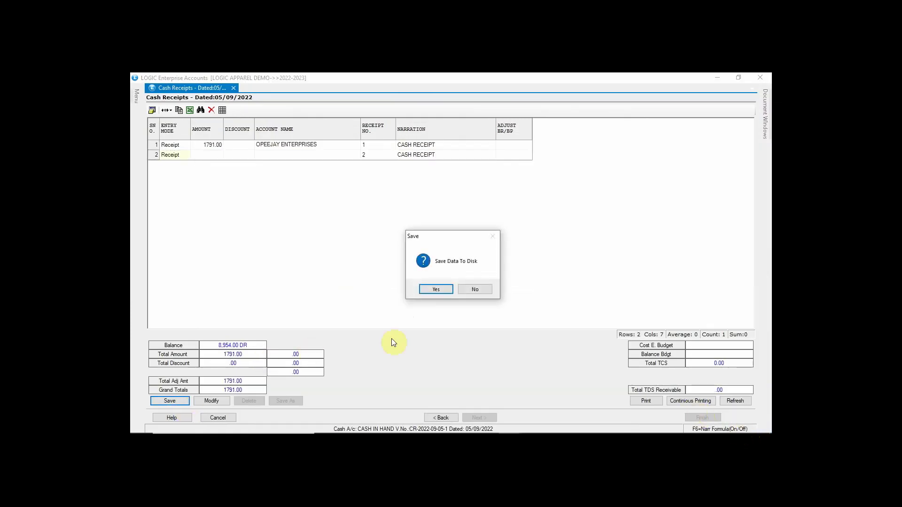
click(431, 288)
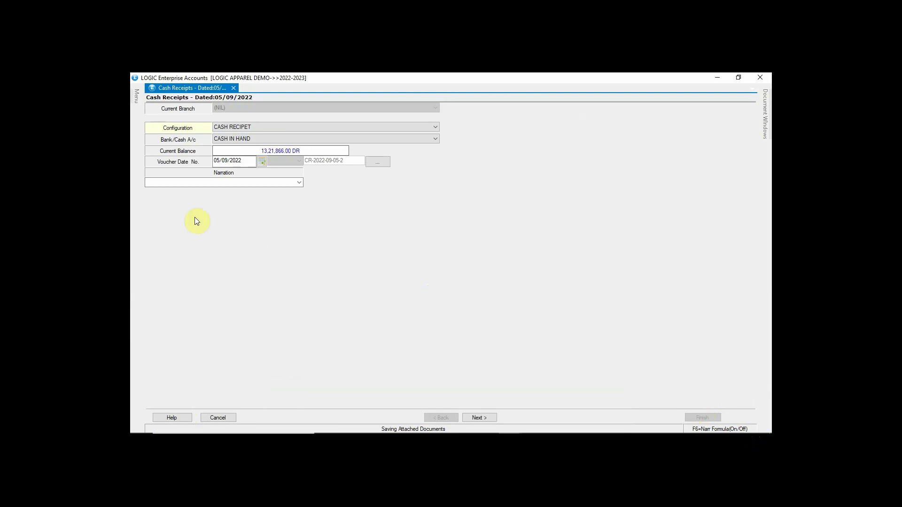
Start a Bank Receipts voucher on BANK A/C with the narration BANK RECEIPT
mouse_move(134, 104)
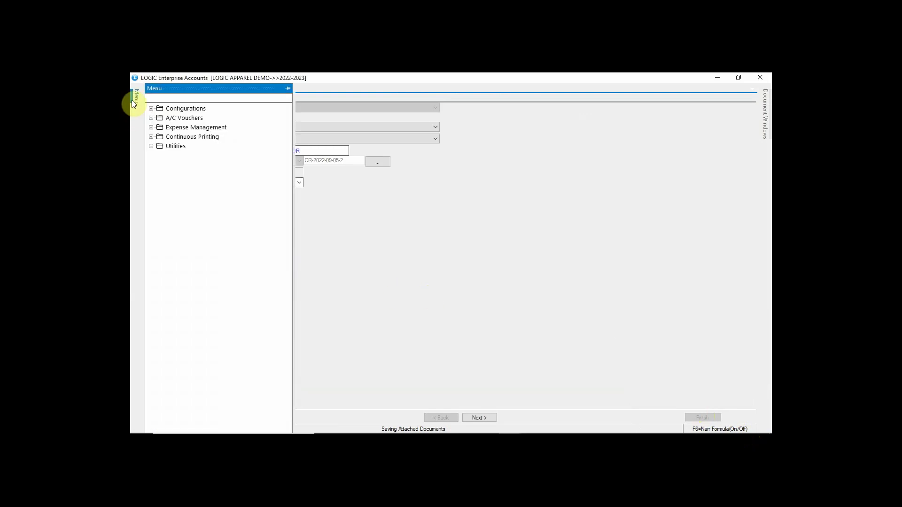
double_click(157, 117)
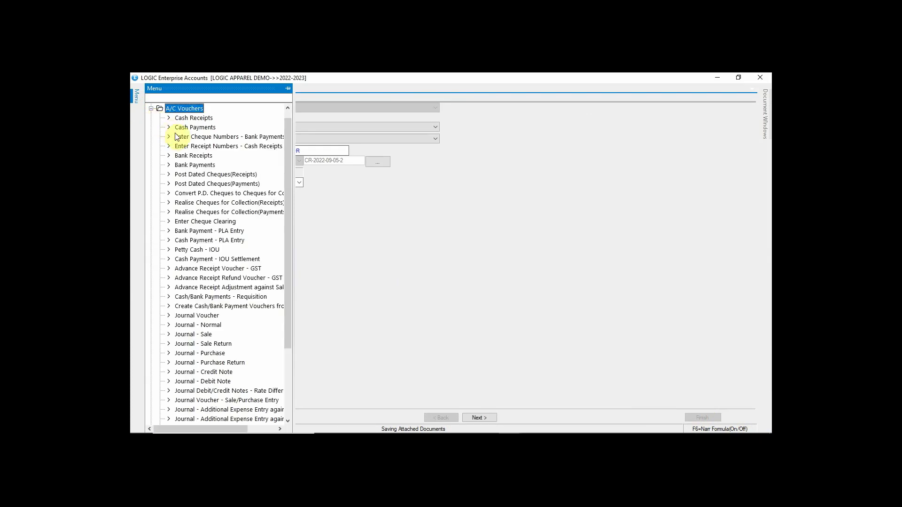
double_click(188, 156)
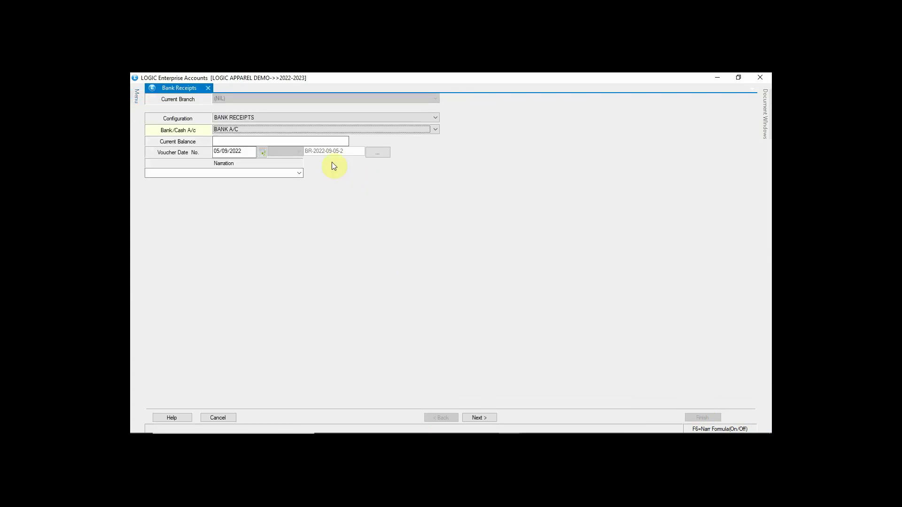
click(320, 134)
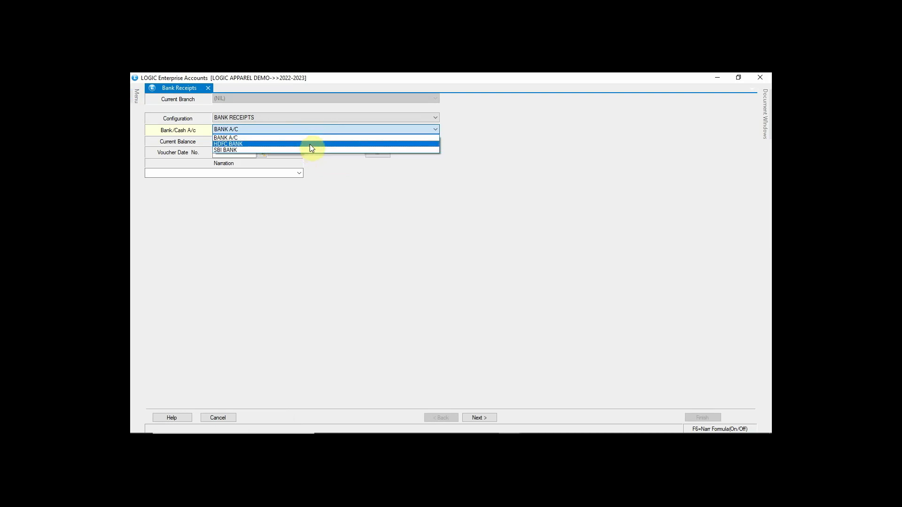
click(312, 139)
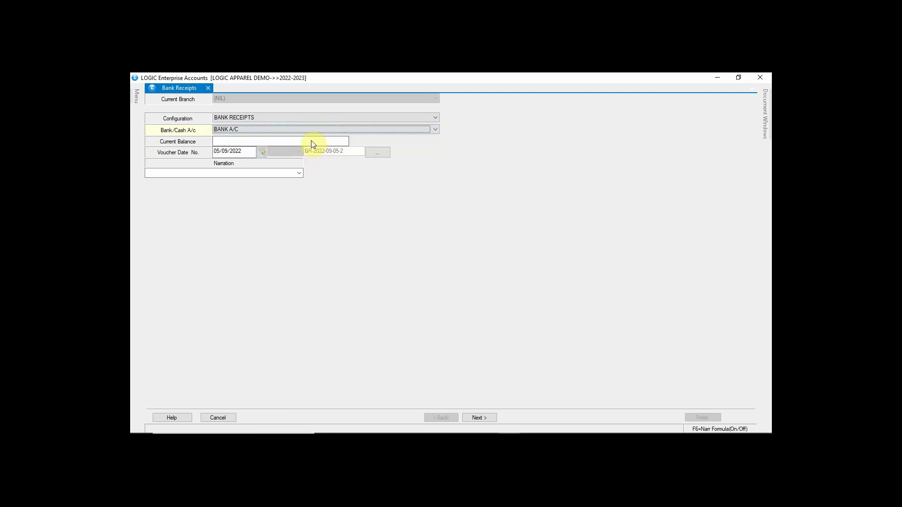
key(Return)
text(BAN)
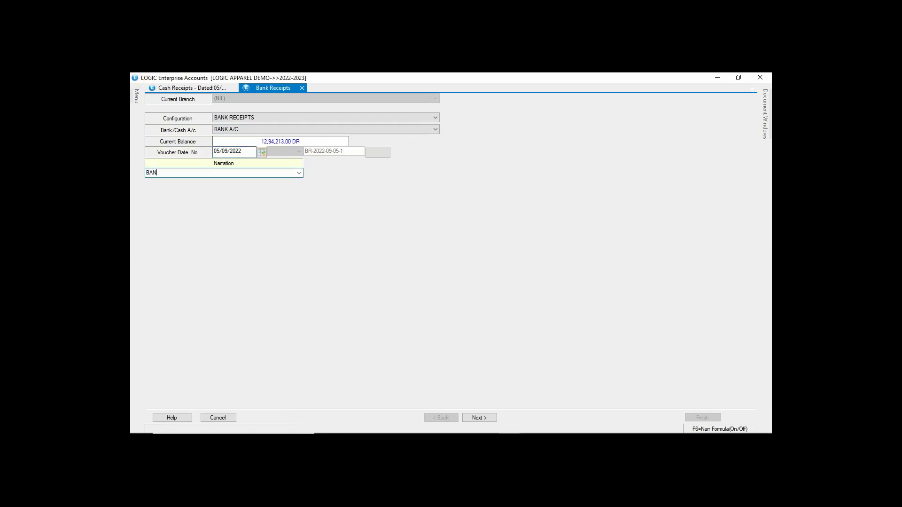
text(K RECEIPT)
key(Tab)
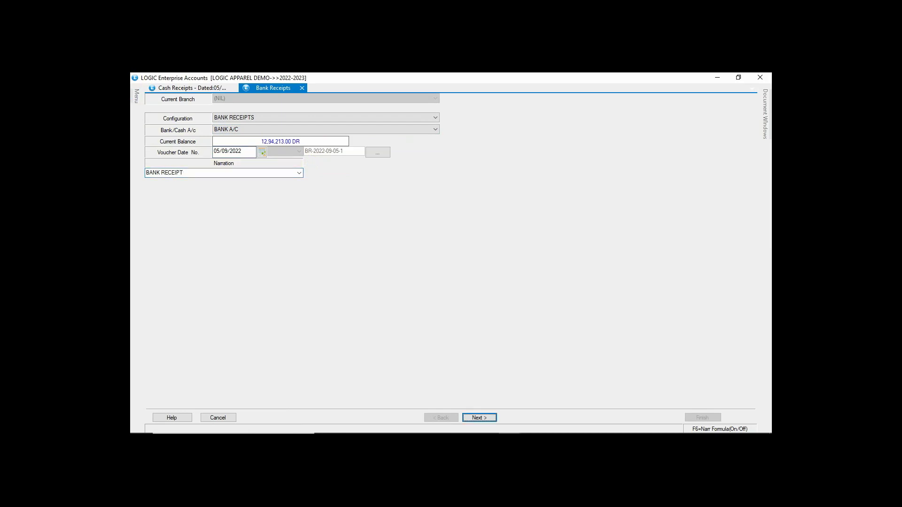
key(Return)
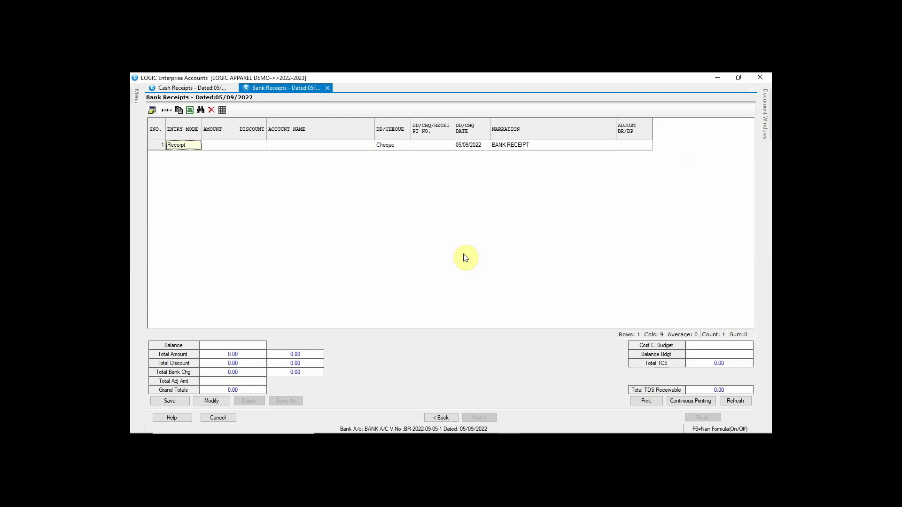
Record the 8954.00 bank receipt from OPEEJAY ENTERPRISES with its cheque number against bill 22-23/GST-2, and save it
click(330, 145)
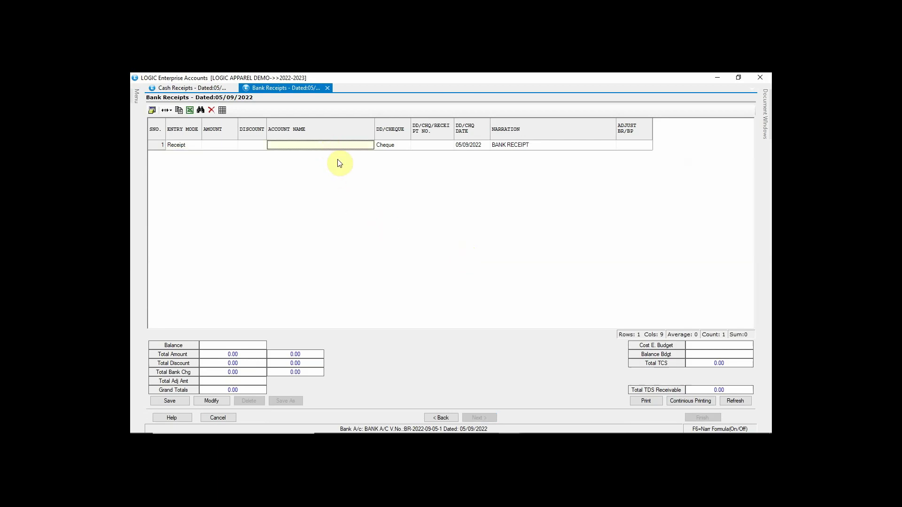
text(OPEE)
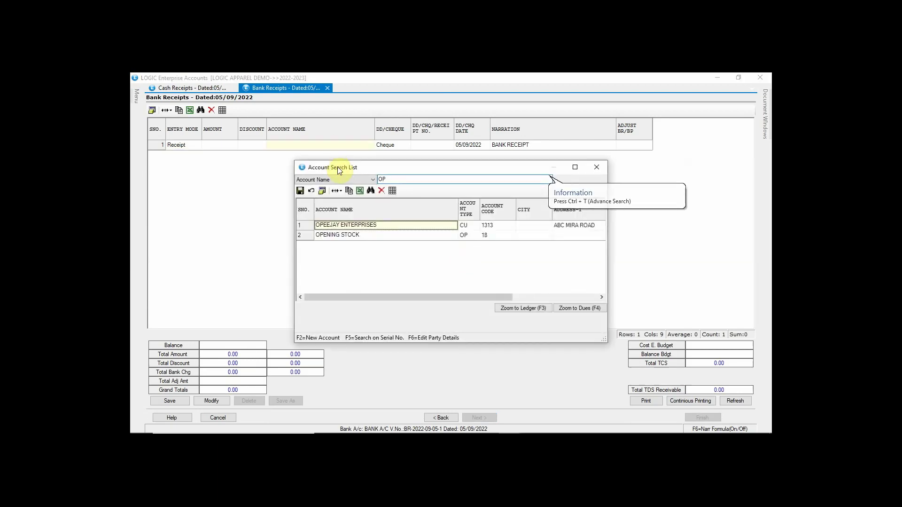
key(Return)
key(Return)
text(112345)
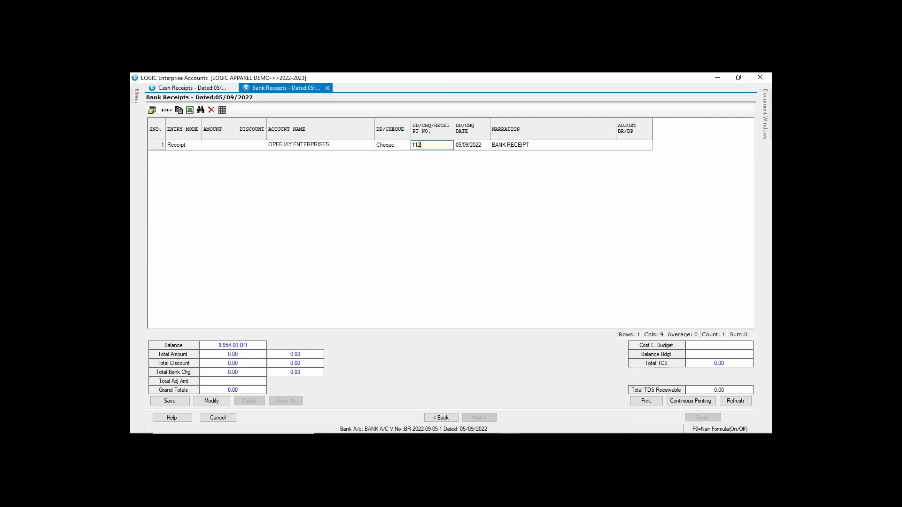
key(Return)
key(Return)
key(Return)
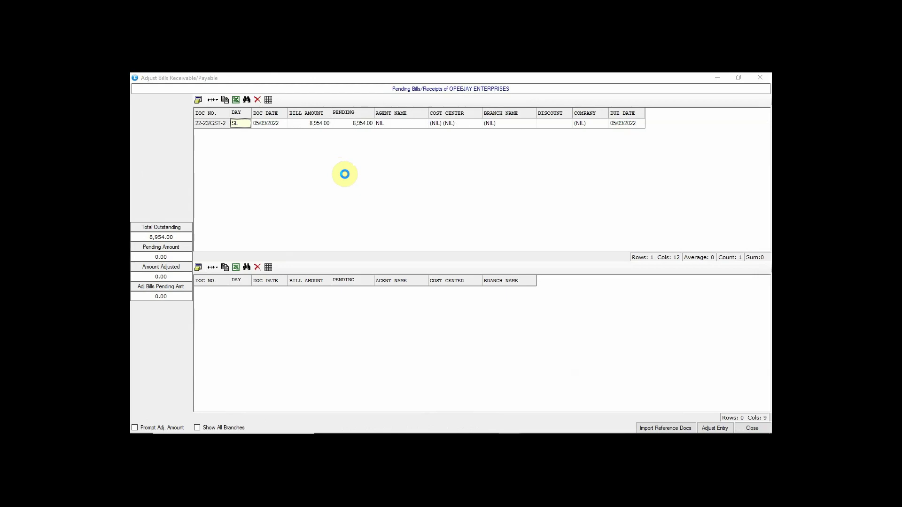
key(Return)
key(Return)
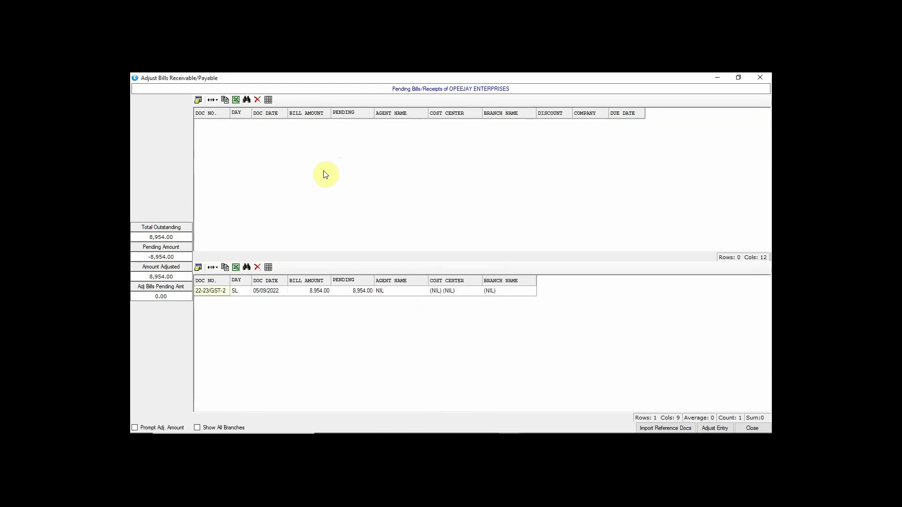
click(534, 380)
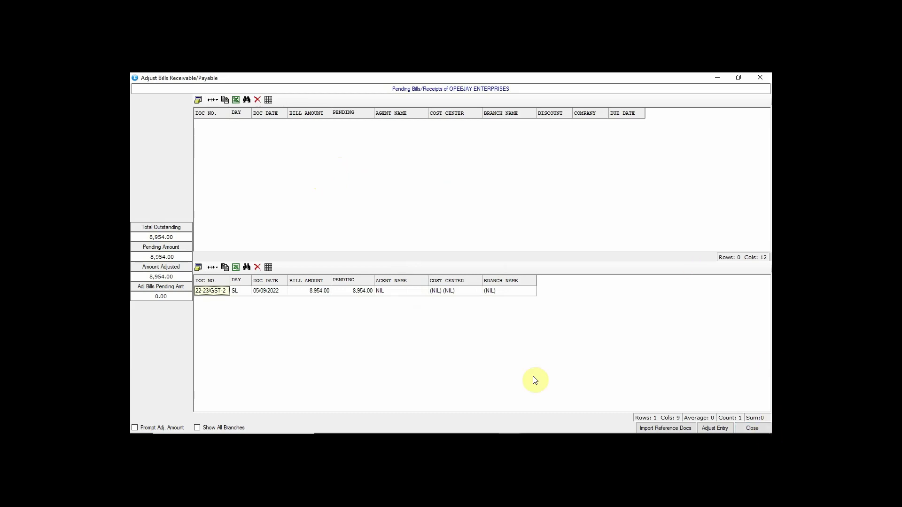
click(752, 427)
key(Return)
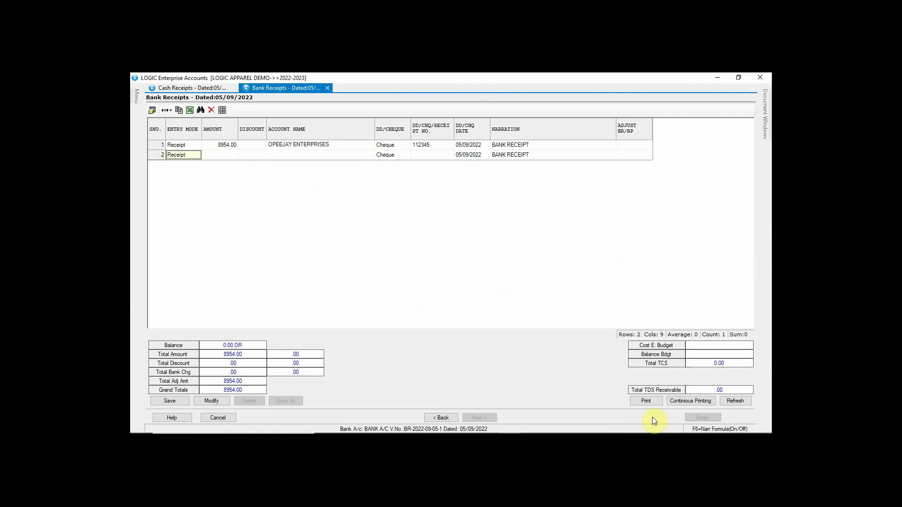
click(171, 401)
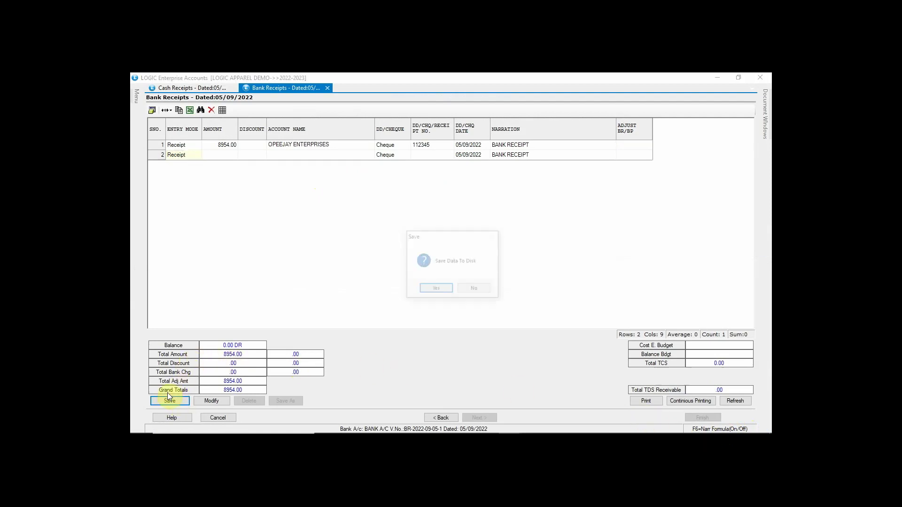
click(436, 289)
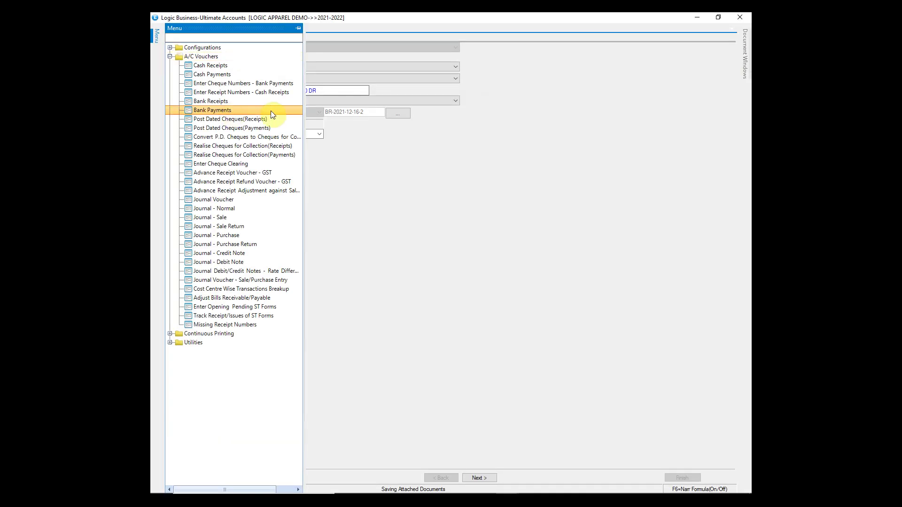
Start a bank payment voucher on LAKSHMI VILAS BANK SB A/C with narration CHEQUE PAYMENT
click(272, 113)
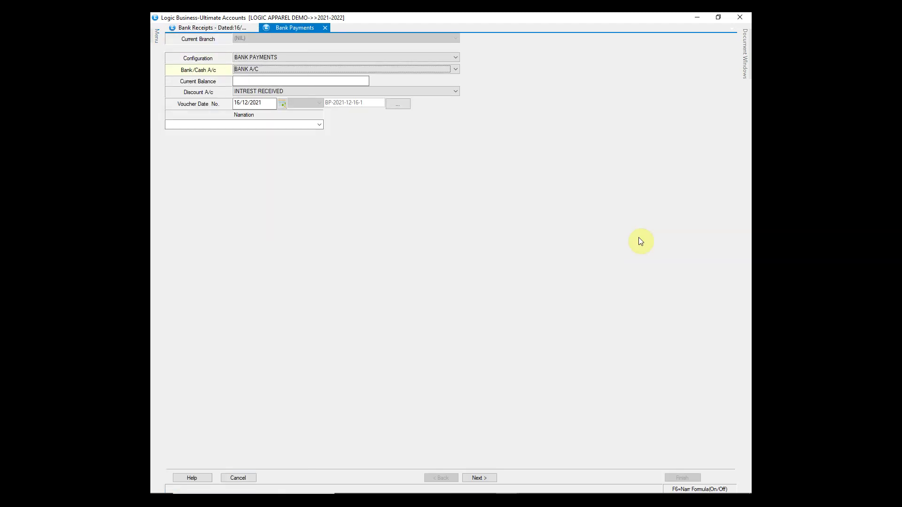
key(alt+Down)
key(Down)
key(Down)
key(Down)
key(Down)
key(Down)
key(Down)
key(Return)
key(Return)
key(Return)
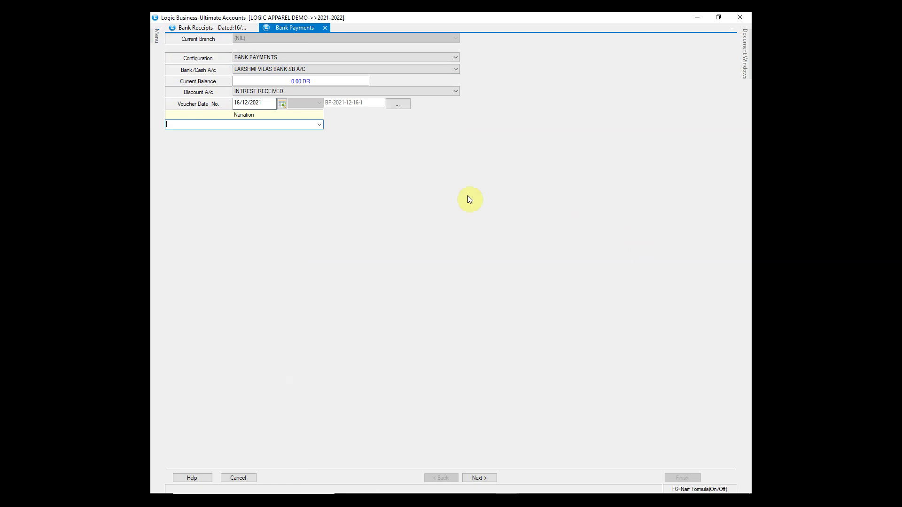
click(319, 124)
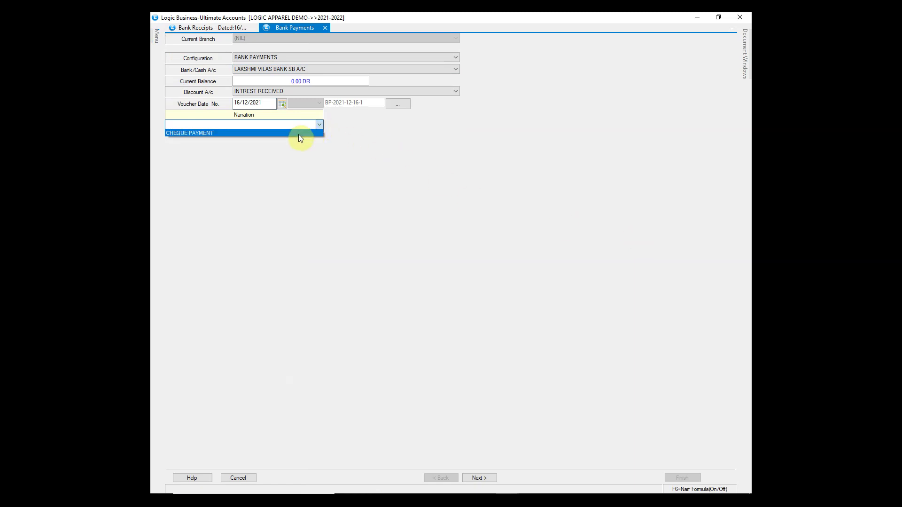
click(299, 133)
key(Return)
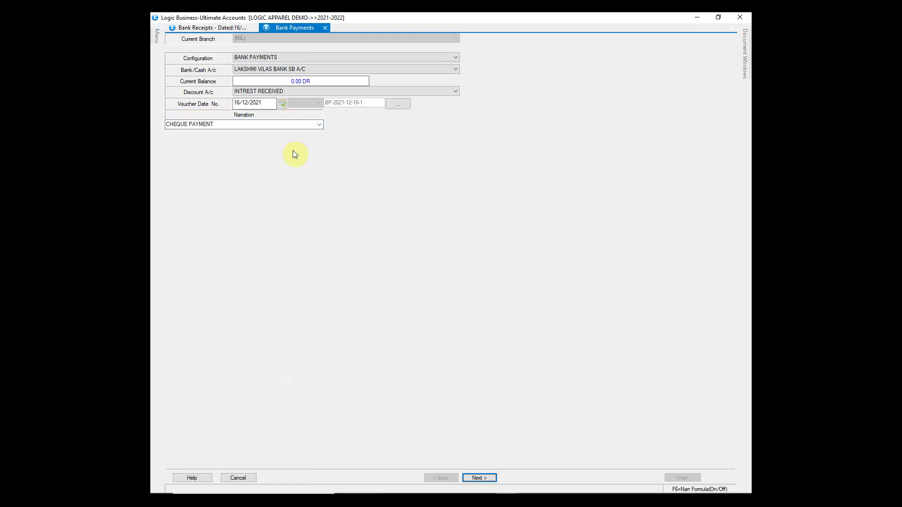
Pay 1200.00 by cheque to AR ENTERPRISES, adjust it against the 14/12/2021 PU bill, and save
key(Return)
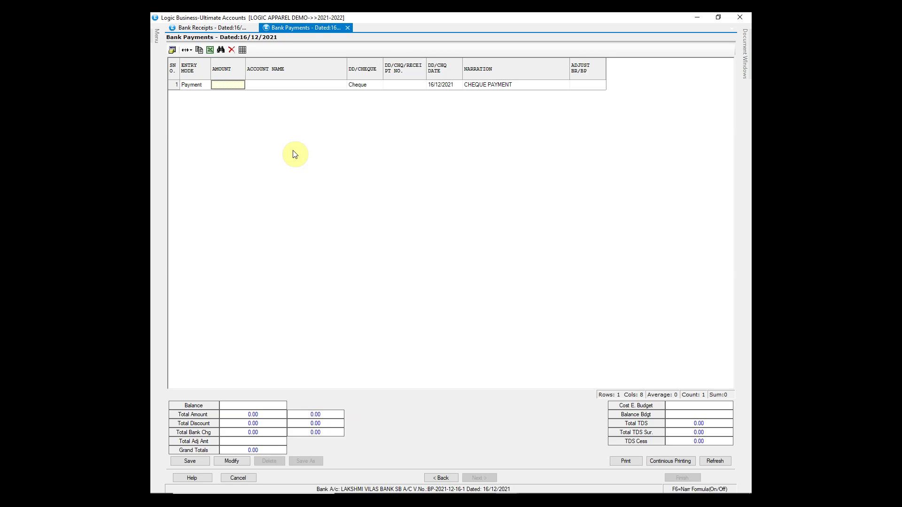
text(1200)
key(Return)
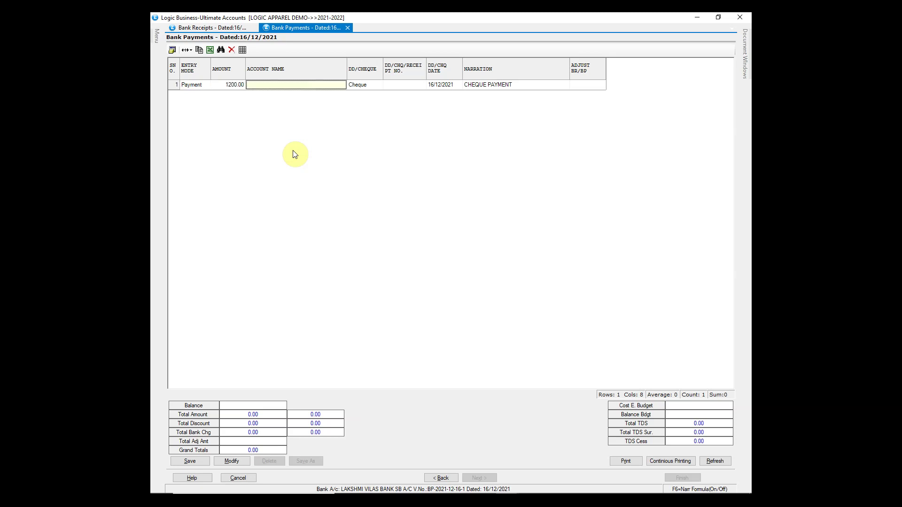
text(AR)
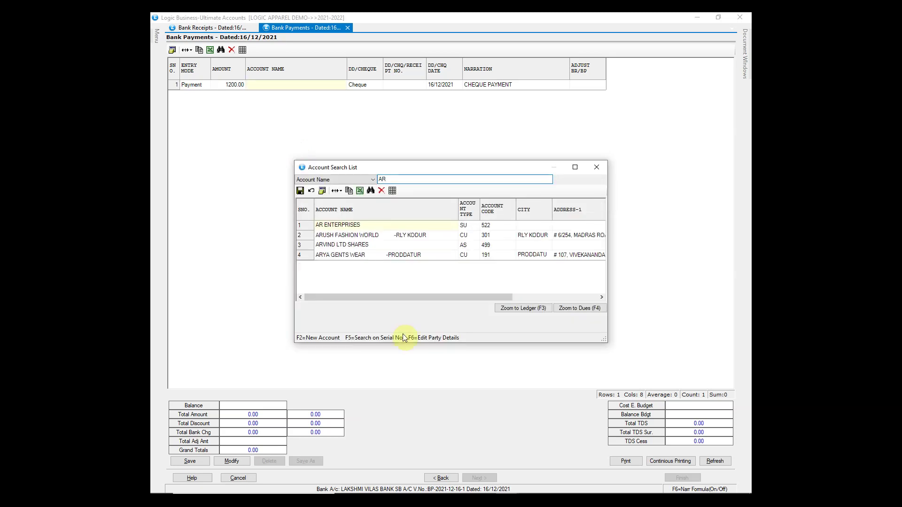
key(Return)
key(Return)
text(456789)
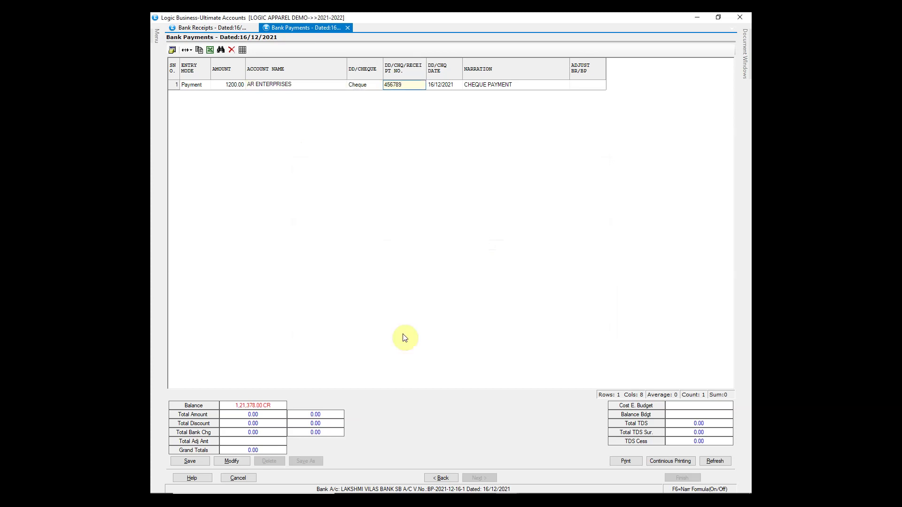
key(Return)
key(Return)
key(Down)
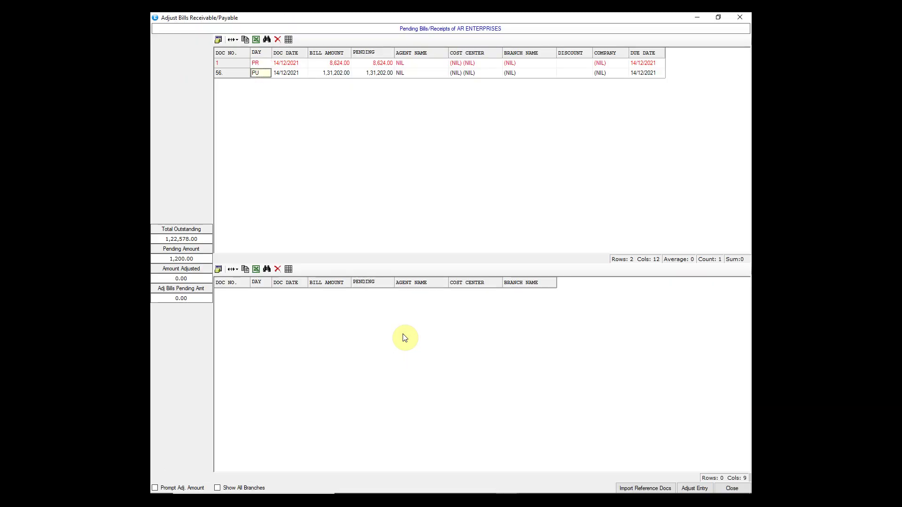
key(Return)
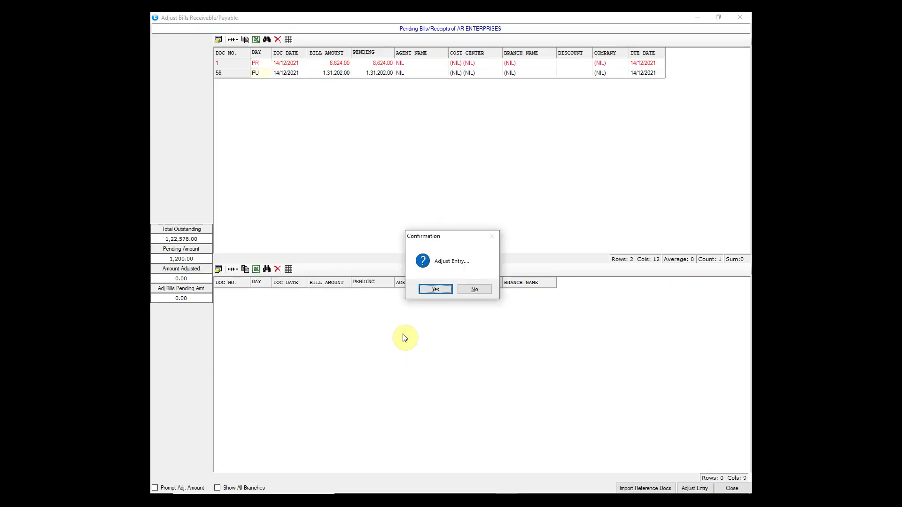
key(Return)
key(Escape)
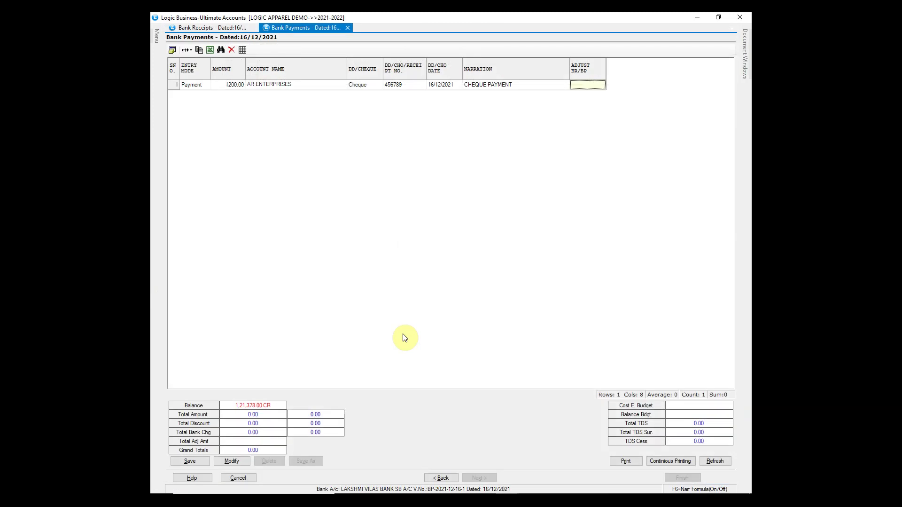
key(Return)
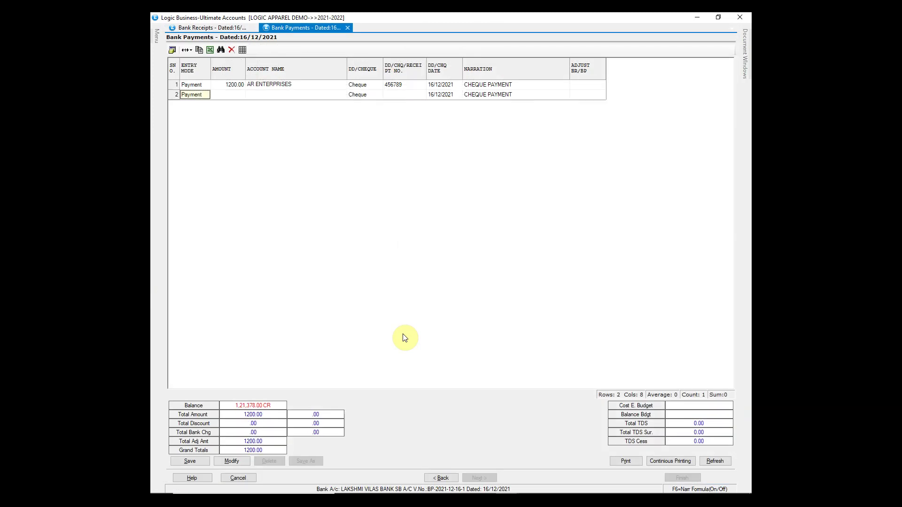
click(200, 459)
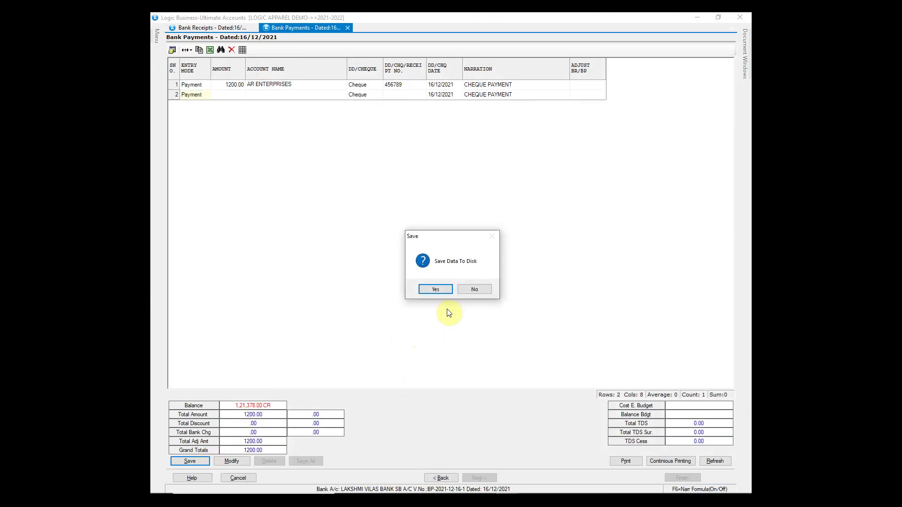
click(436, 290)
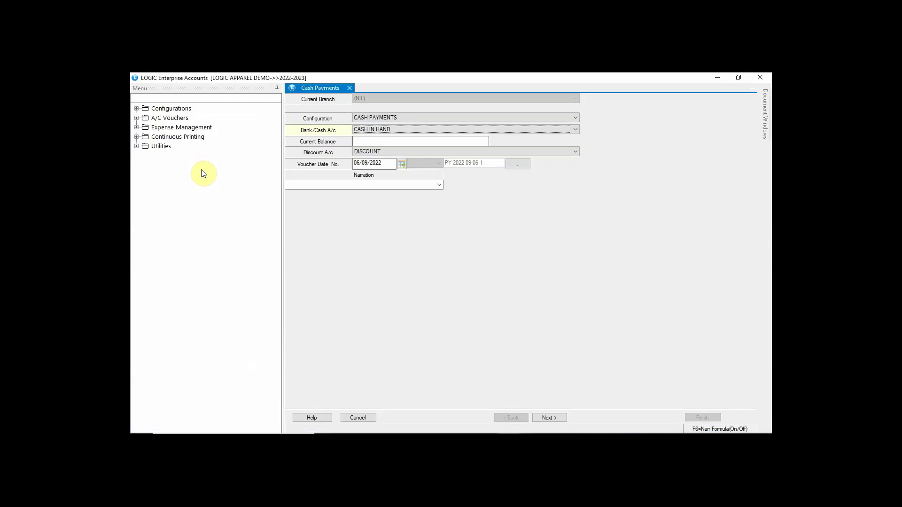
Give the cash payment voucher the narration CASH PAYMENT and move to its entry grid
click(361, 187)
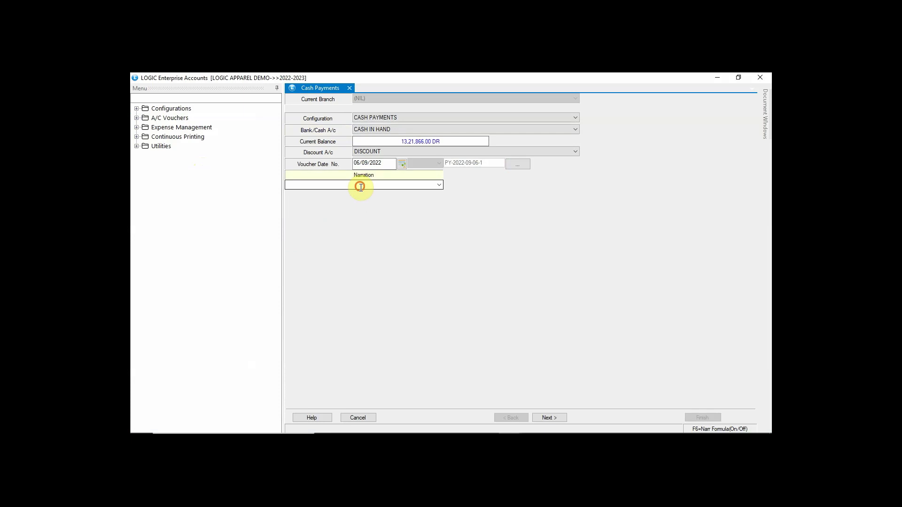
text(CASH PAYMENT)
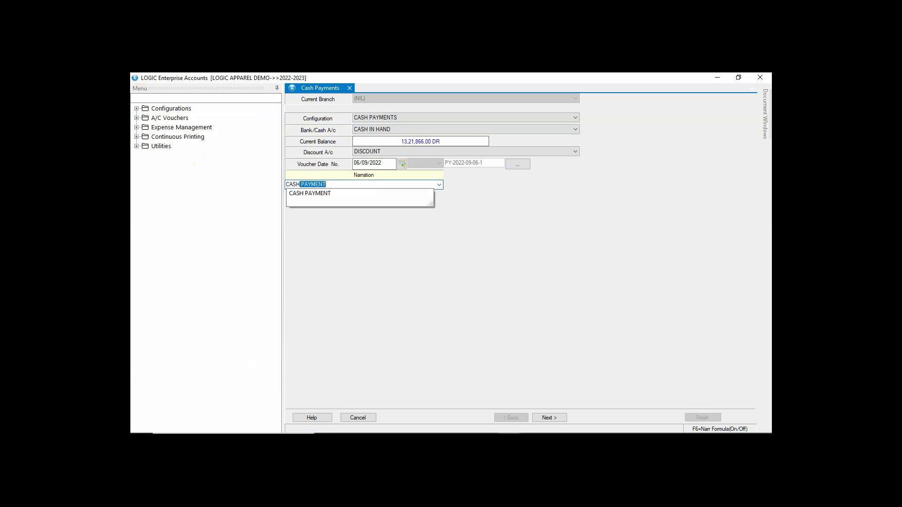
key(Return)
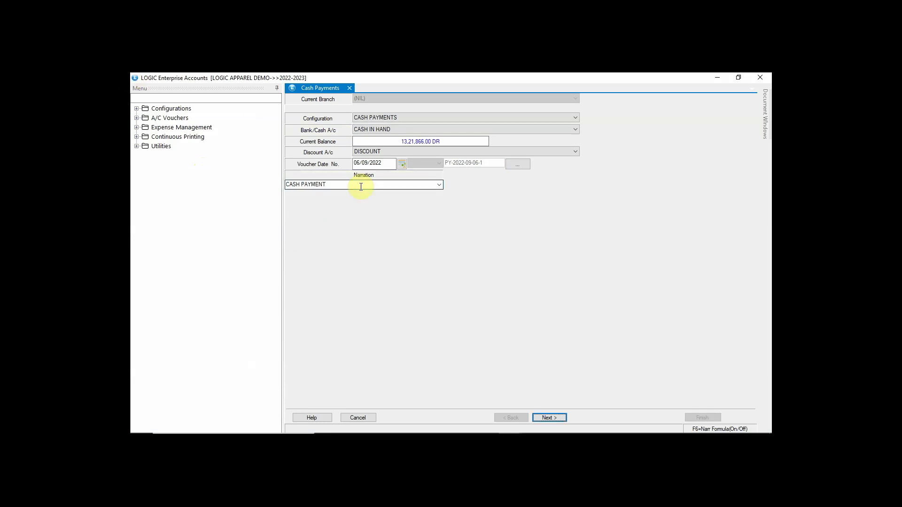
key(Return)
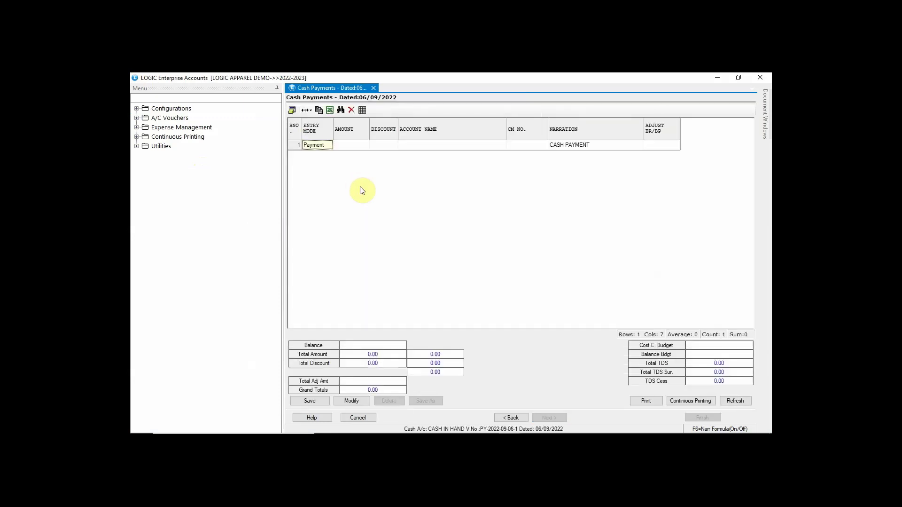
key(Return)
Pay 2570.00 to SHREE JAIN TRADERS against bill PU20220906 and save the voucher
click(445, 150)
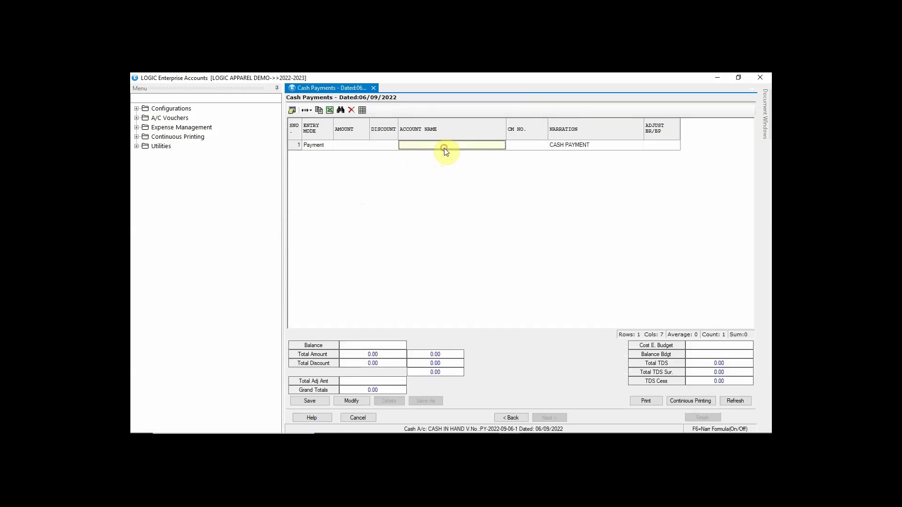
key(Return)
key(Return)
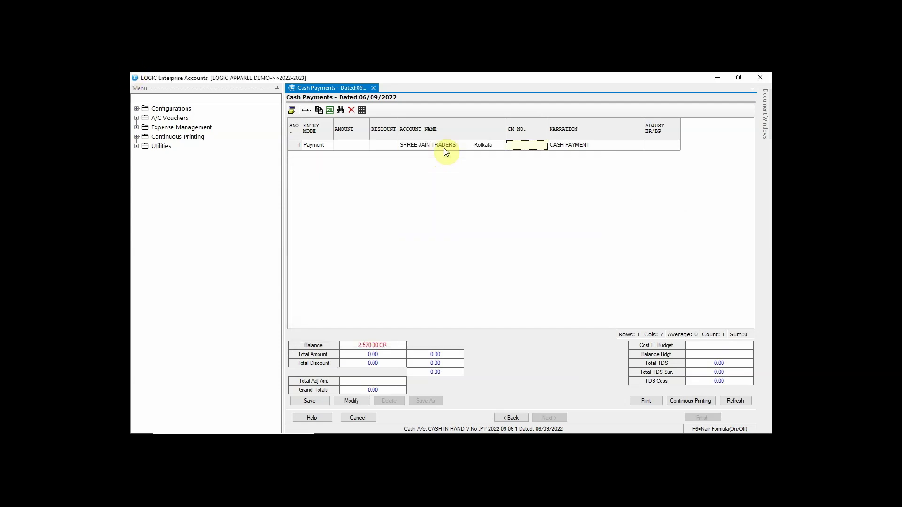
key(Return)
key(Return)
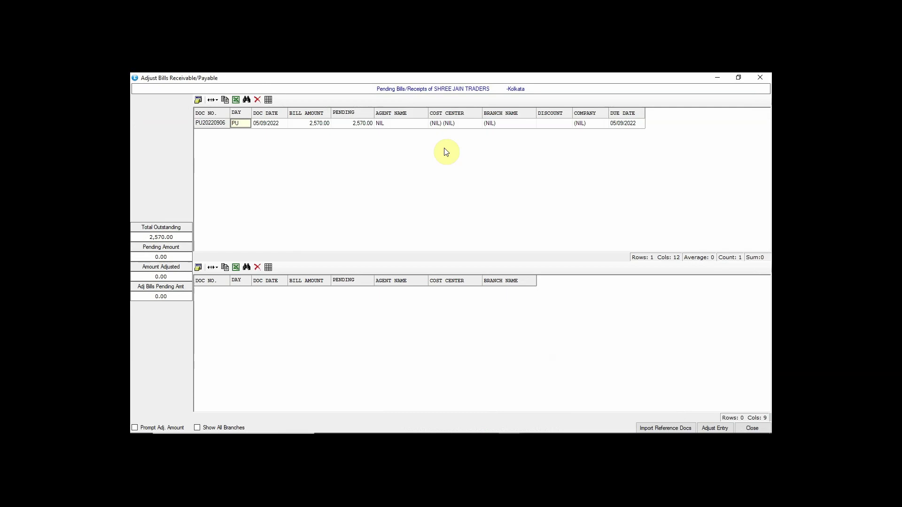
key(Return)
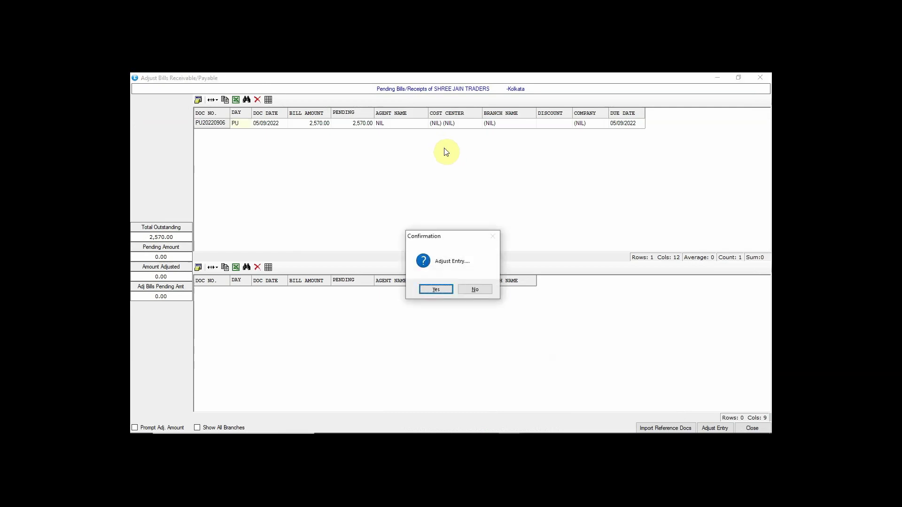
key(Return)
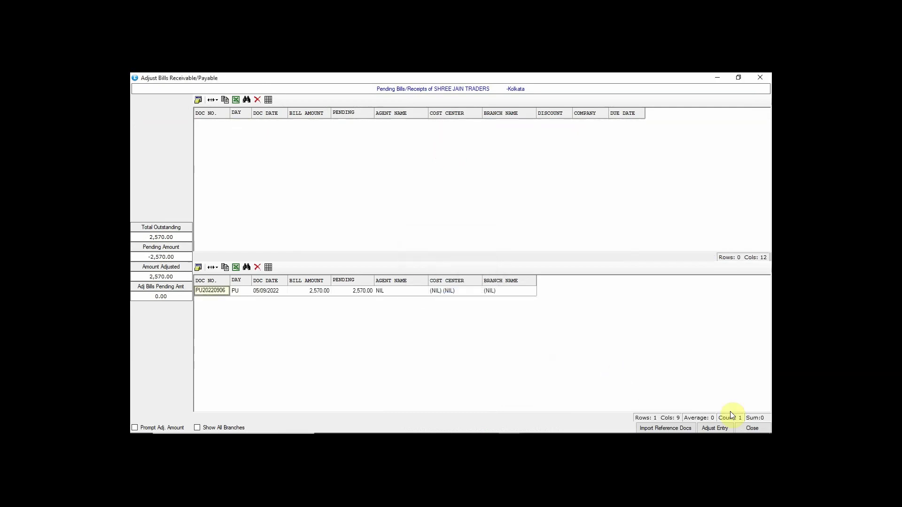
click(752, 428)
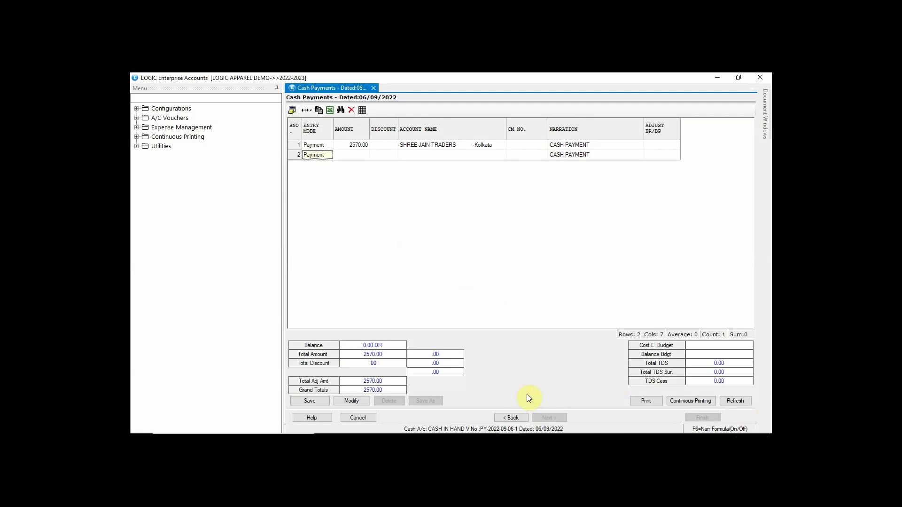
click(310, 400)
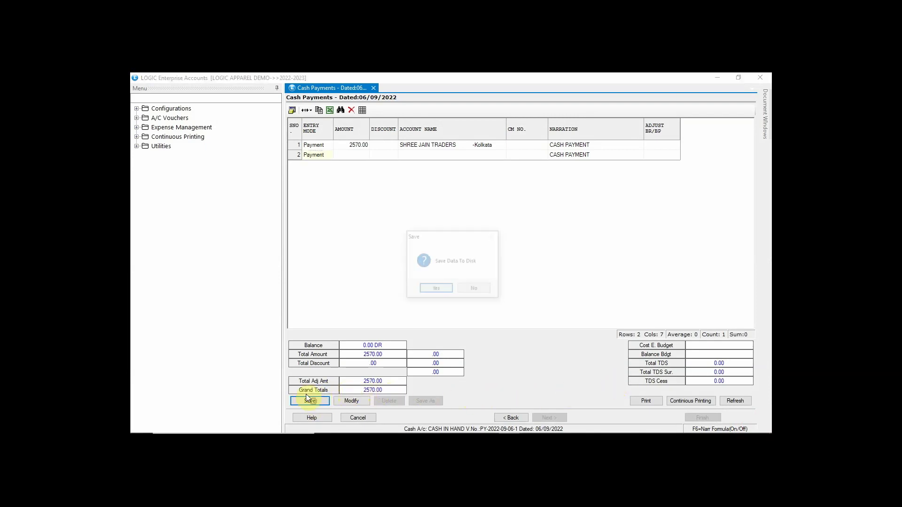
click(433, 290)
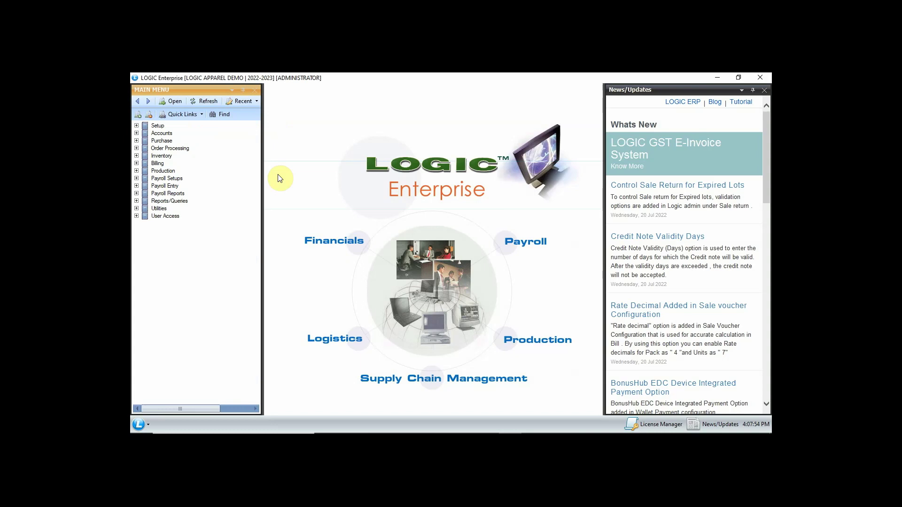
Open Adjust Bills Receivable/Payable from Accounts > A/C Vouchers in the main menu
click(136, 133)
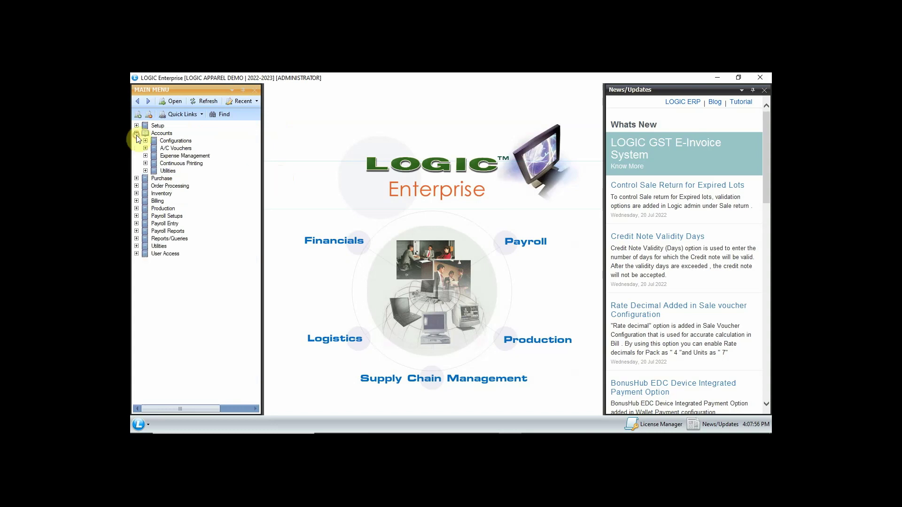
click(145, 148)
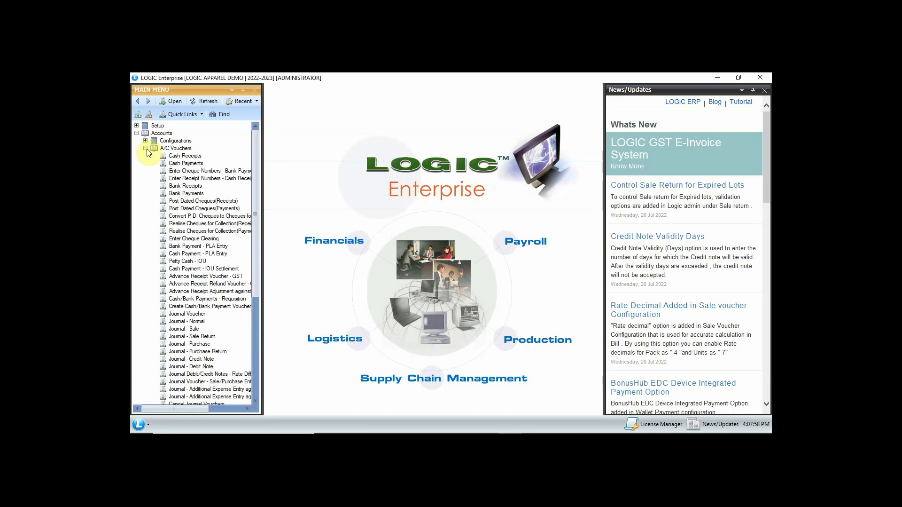
scroll(223, 339, down, 1)
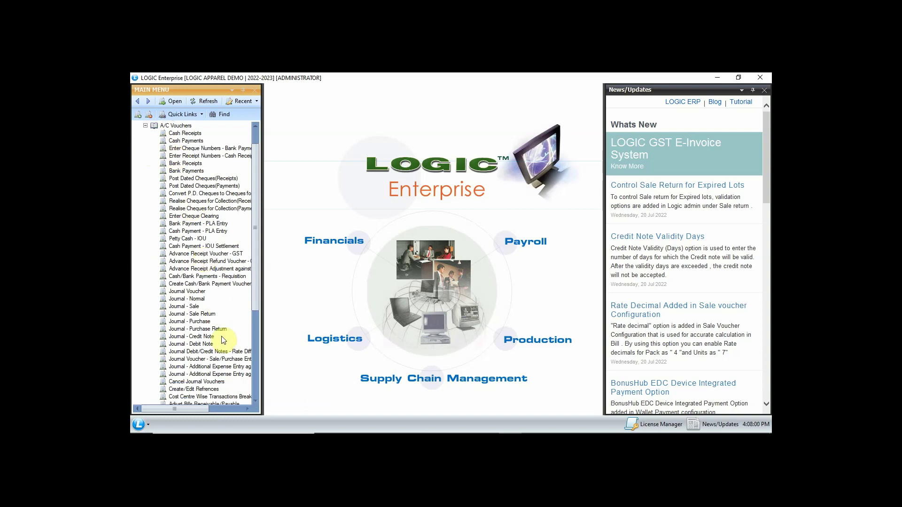
scroll(221, 347, down, 1)
click(221, 381)
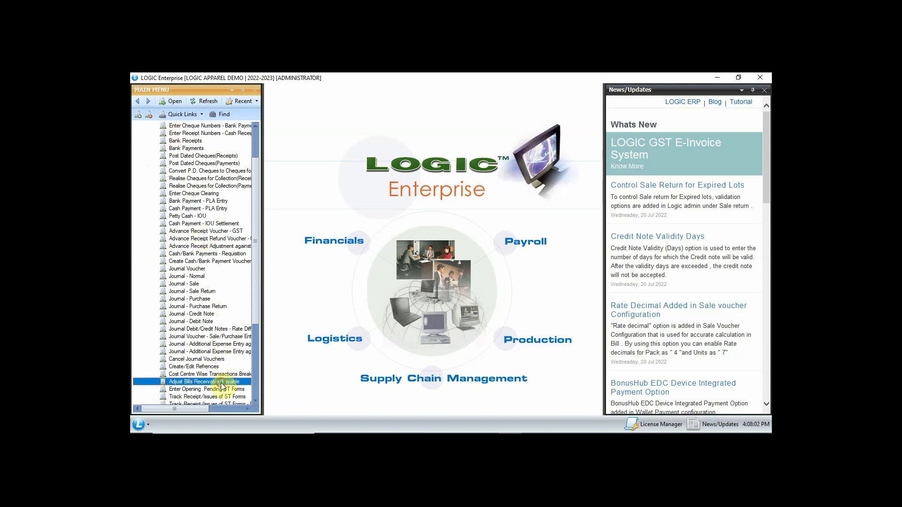
double_click(223, 383)
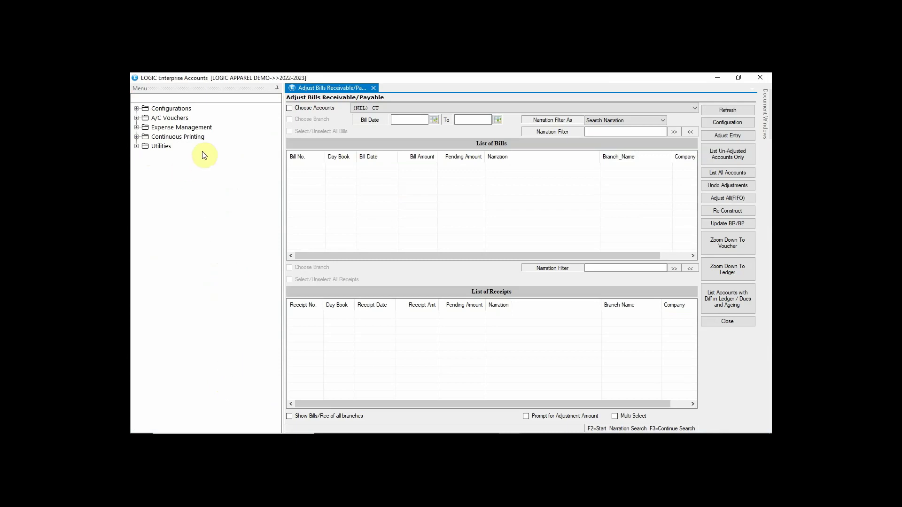
Limit the bill list to the M.M FASHION LOUNGE account and load its bills
click(290, 108)
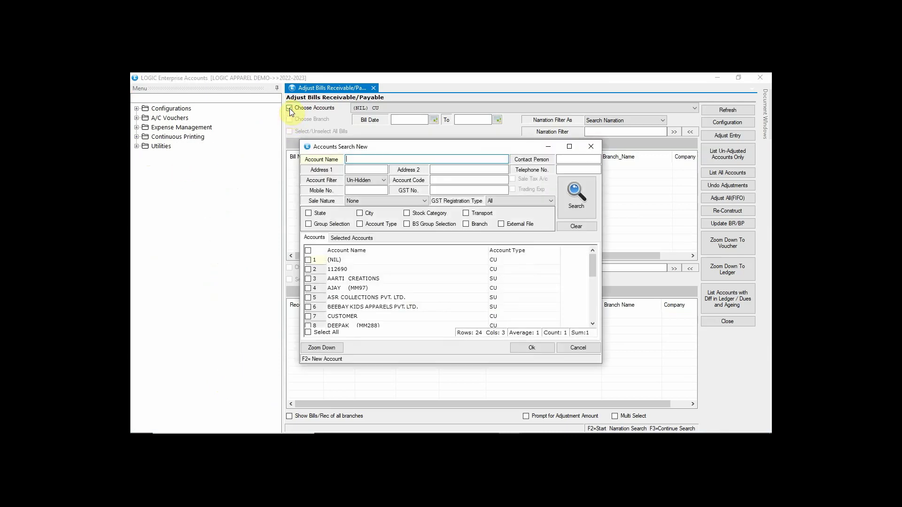
text(M)
key(Tab)
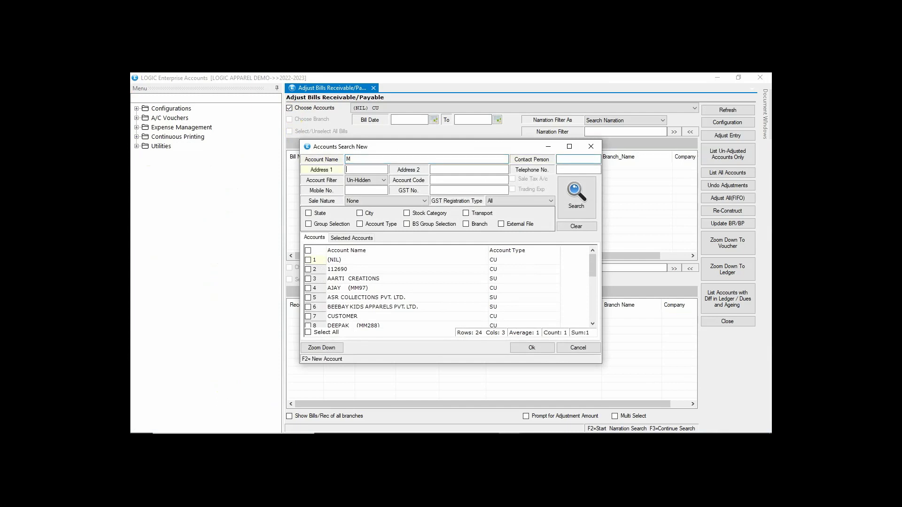
click(569, 191)
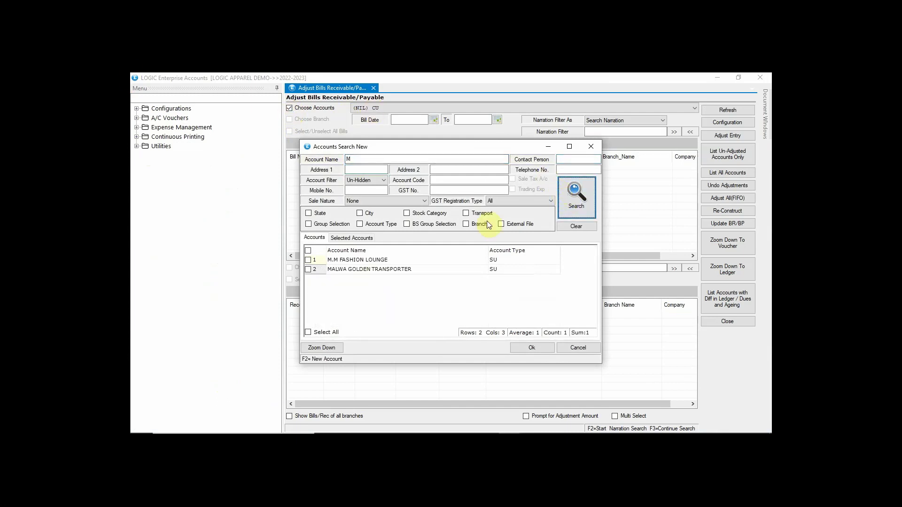
click(311, 260)
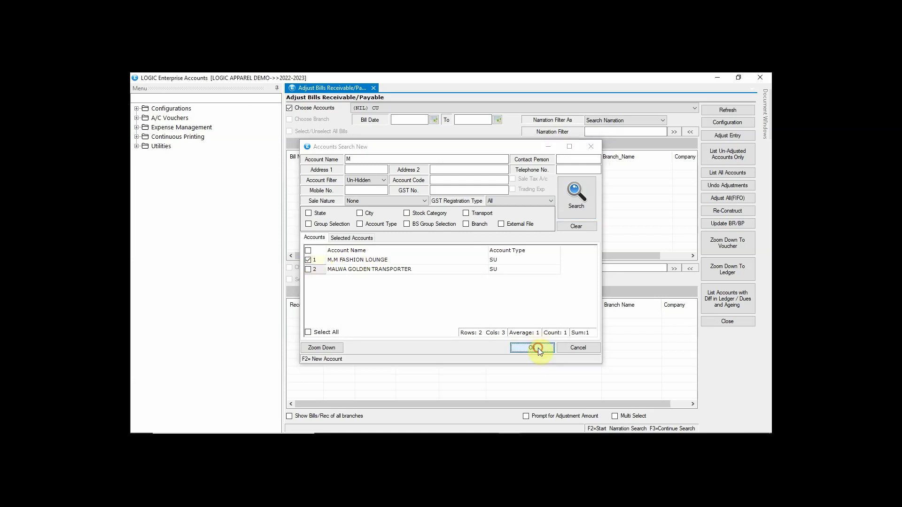
click(533, 348)
Adjust bill PU202209071 against the 26863.00 receipt and confirm
click(388, 175)
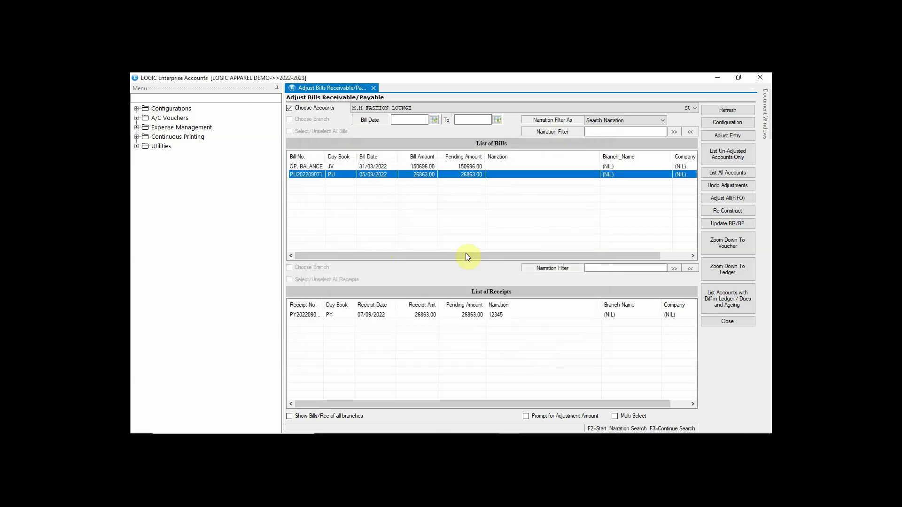
click(481, 315)
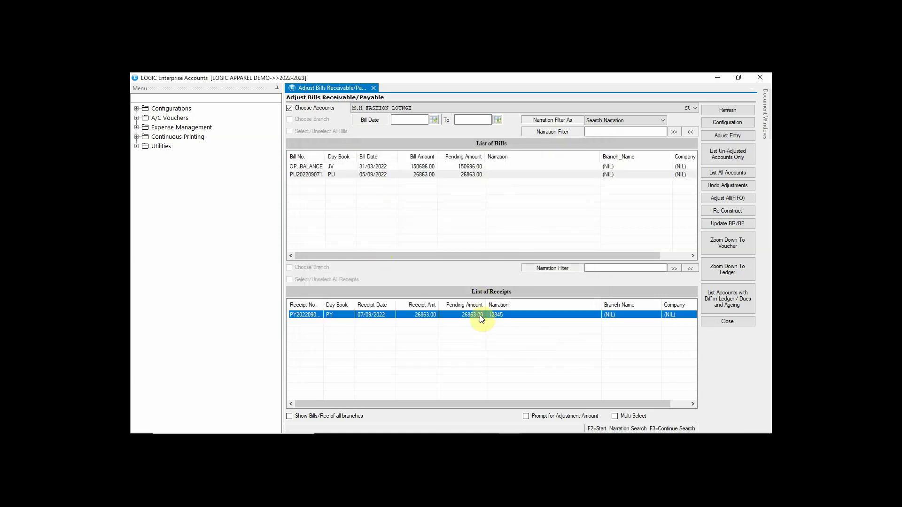
click(728, 136)
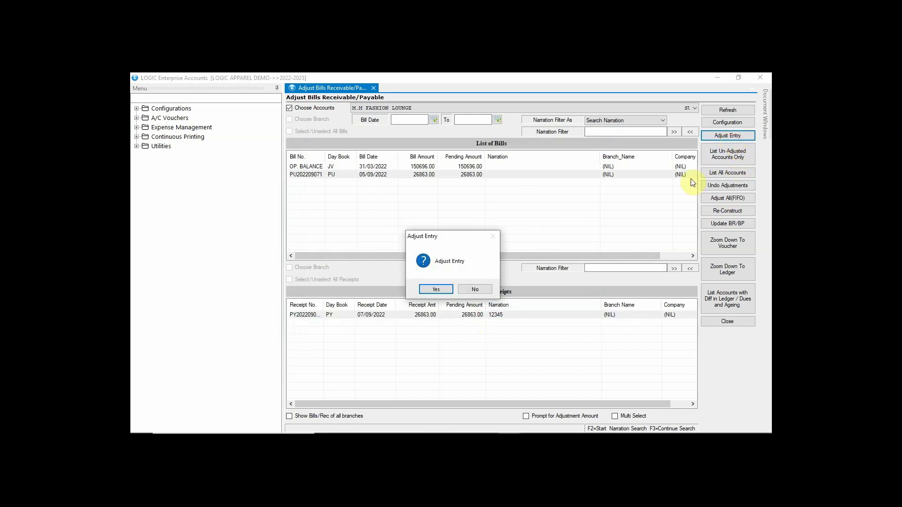
click(439, 289)
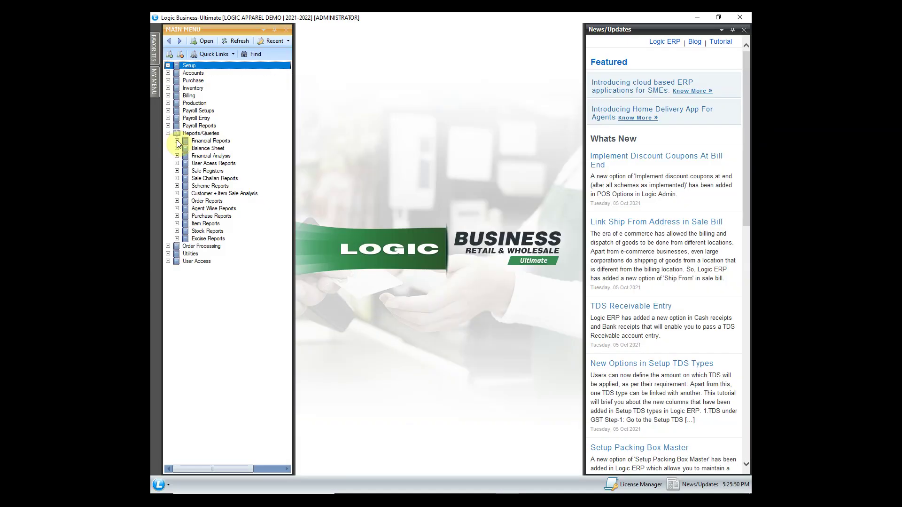
Open the Ledger report from Reports/Queries > Financial Reports
click(177, 140)
click(218, 171)
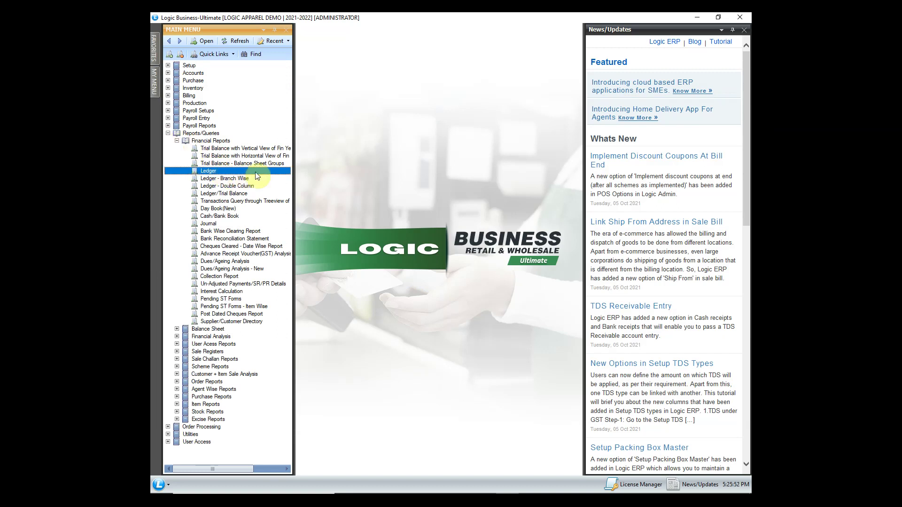
double_click(256, 172)
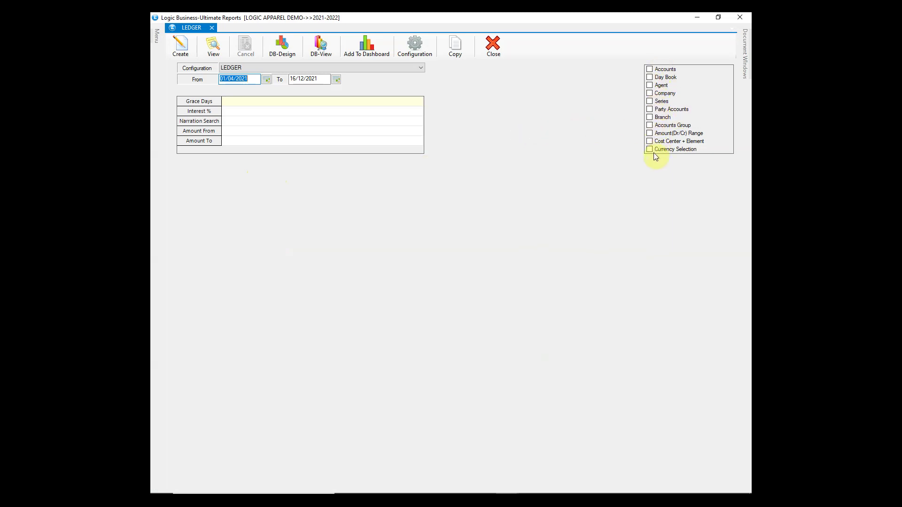
Filter the ledger to the level-1 BEATS group PHASE-1 and create the report
click(650, 125)
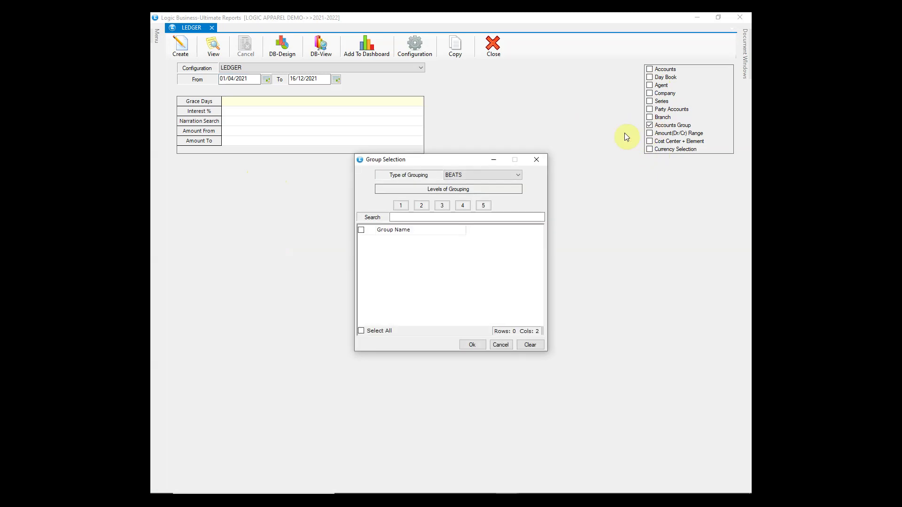
click(471, 178)
click(472, 179)
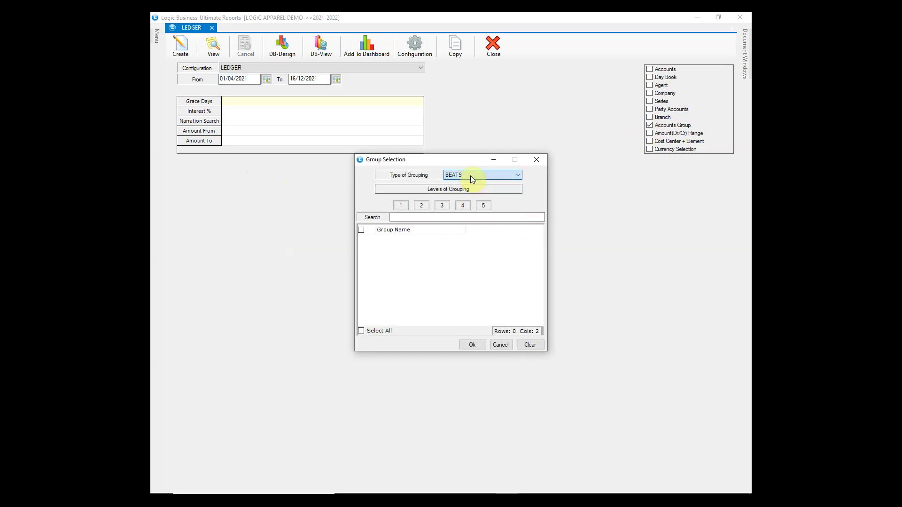
click(410, 205)
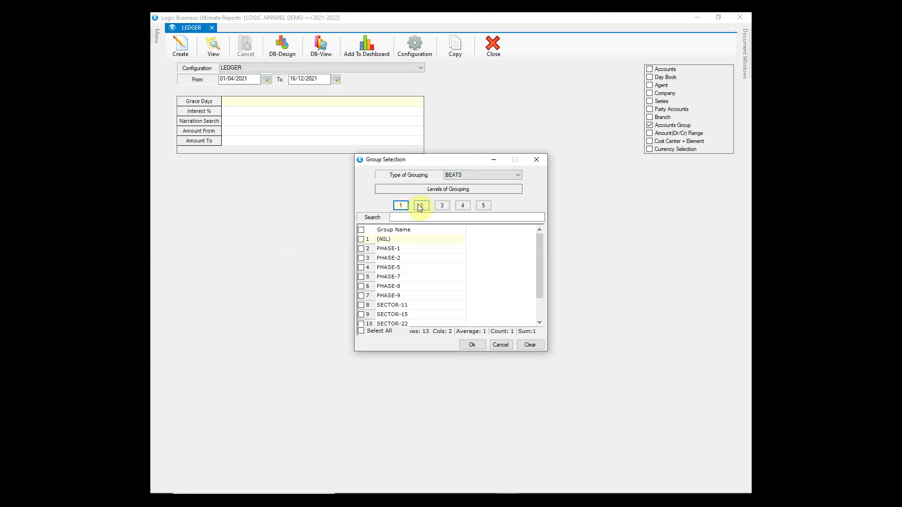
click(421, 207)
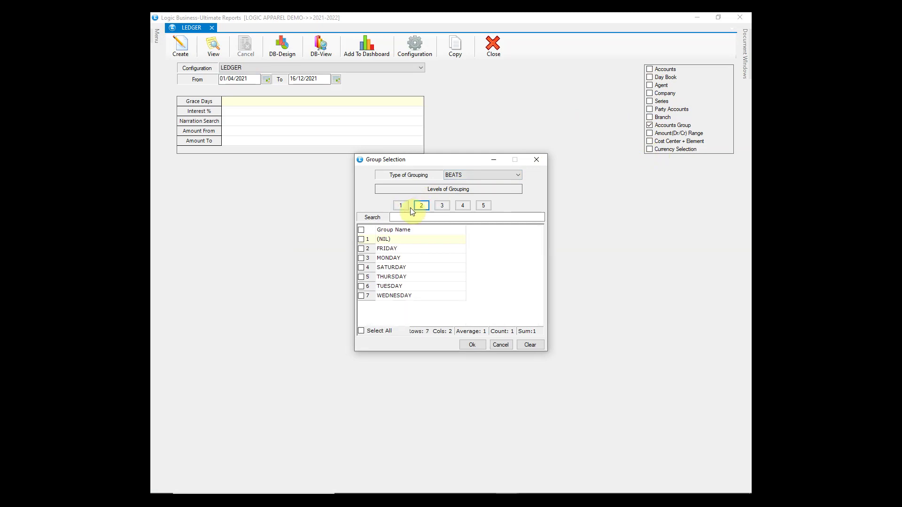
click(401, 206)
click(361, 248)
click(473, 345)
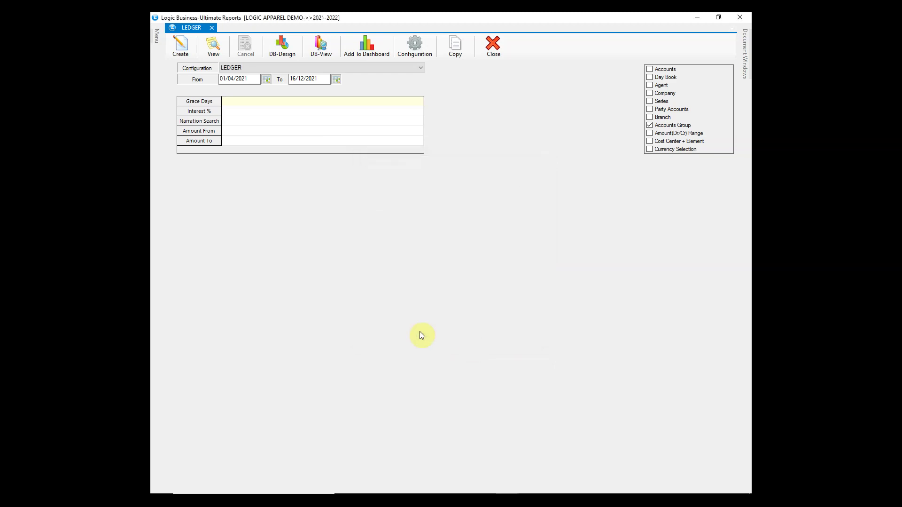
click(182, 50)
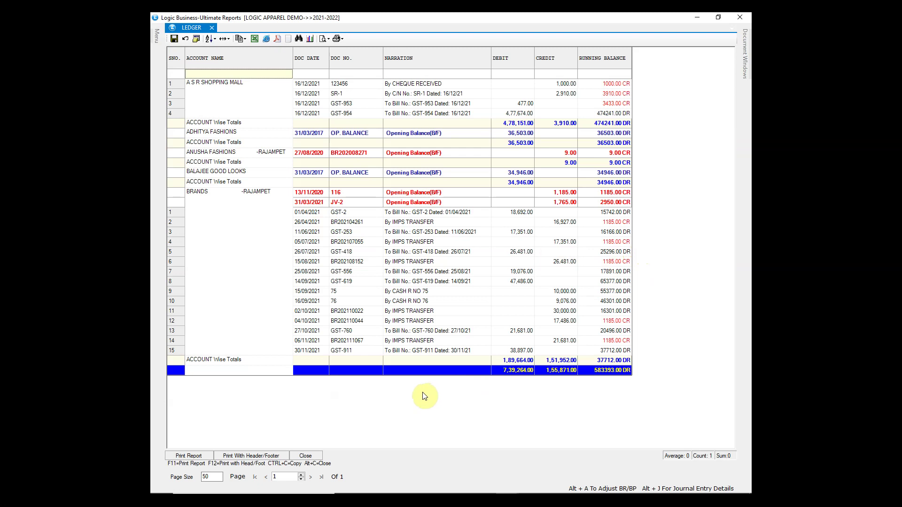
Close the ledger report and open Dues/Ageing Analysis with the CURRENT DUES configuration
click(308, 456)
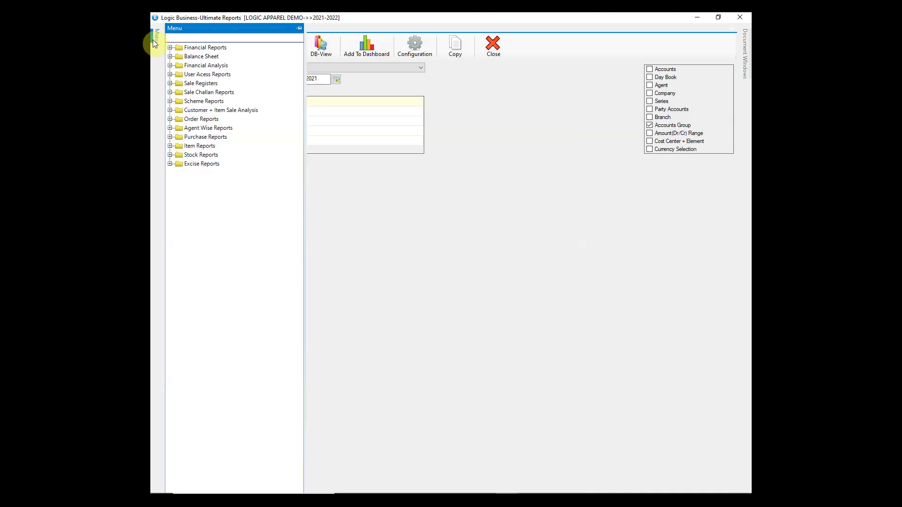
double_click(176, 48)
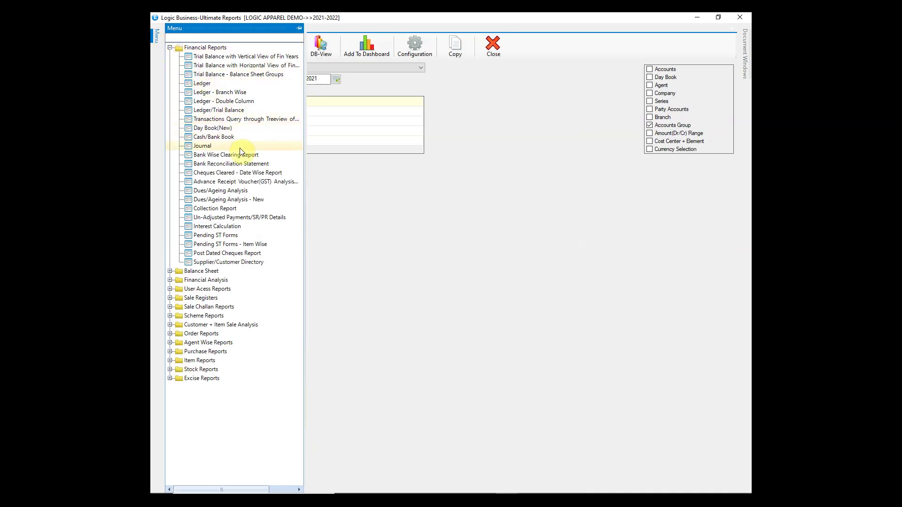
click(284, 191)
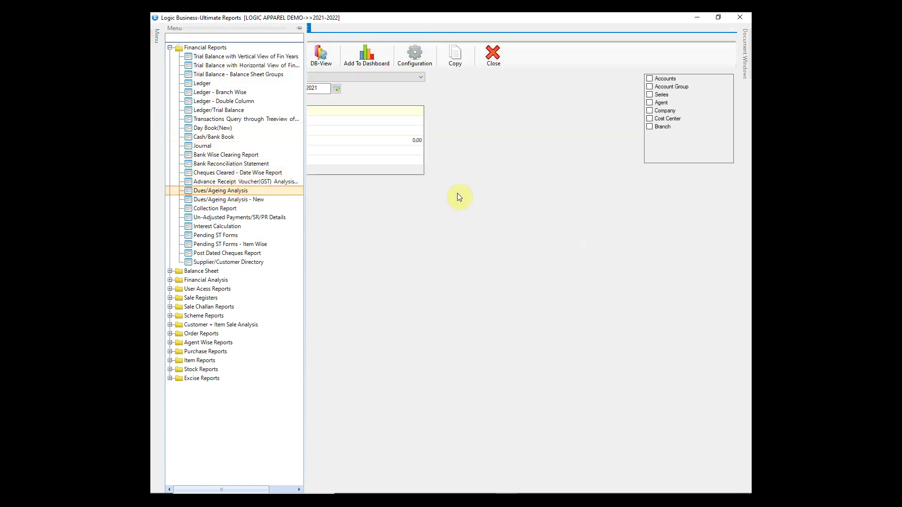
click(400, 76)
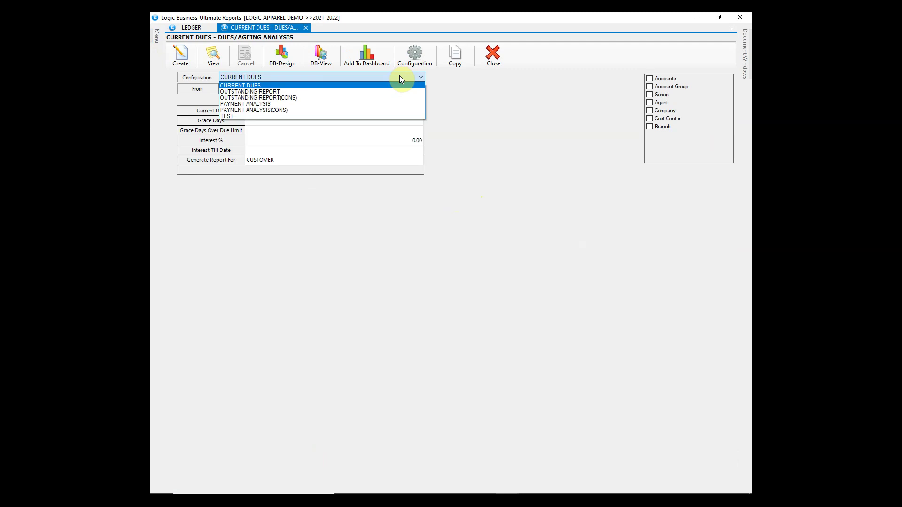
click(402, 78)
Filter dues to the level 1 PHASE-1 group, generate the report, then close it
click(650, 87)
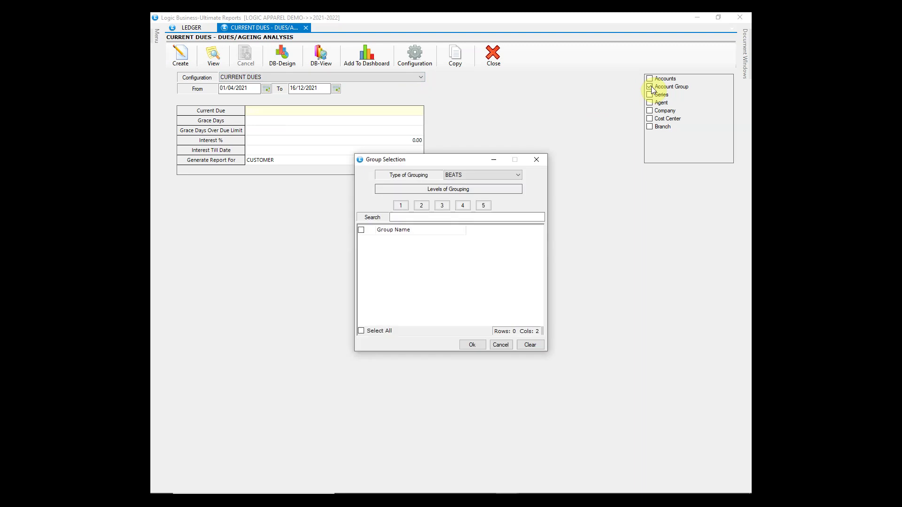
click(401, 205)
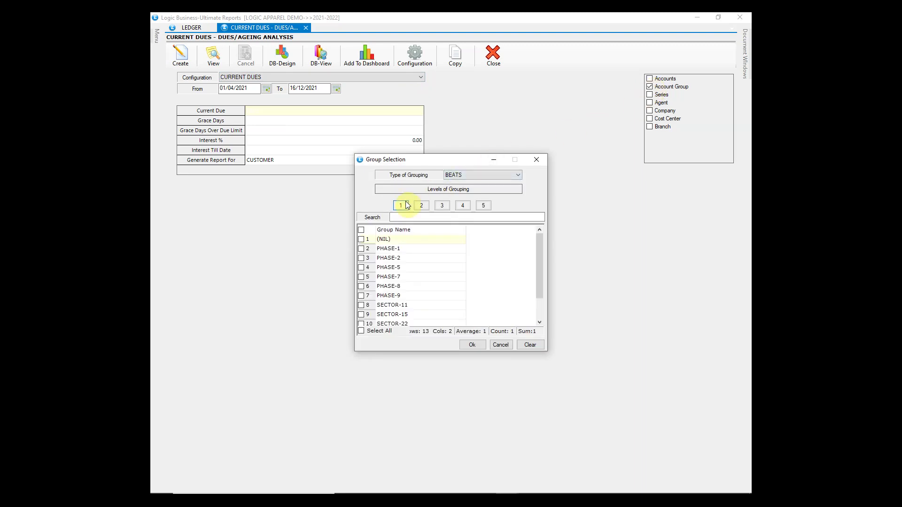
click(361, 248)
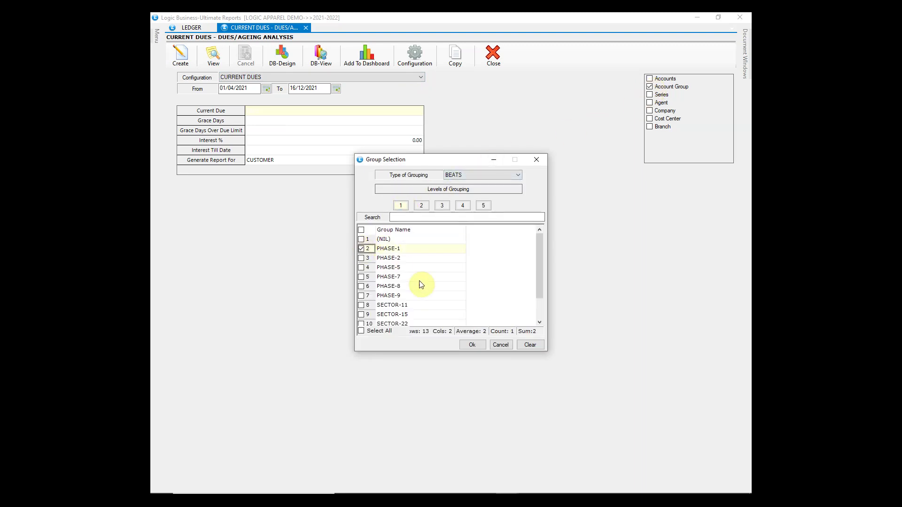
click(471, 344)
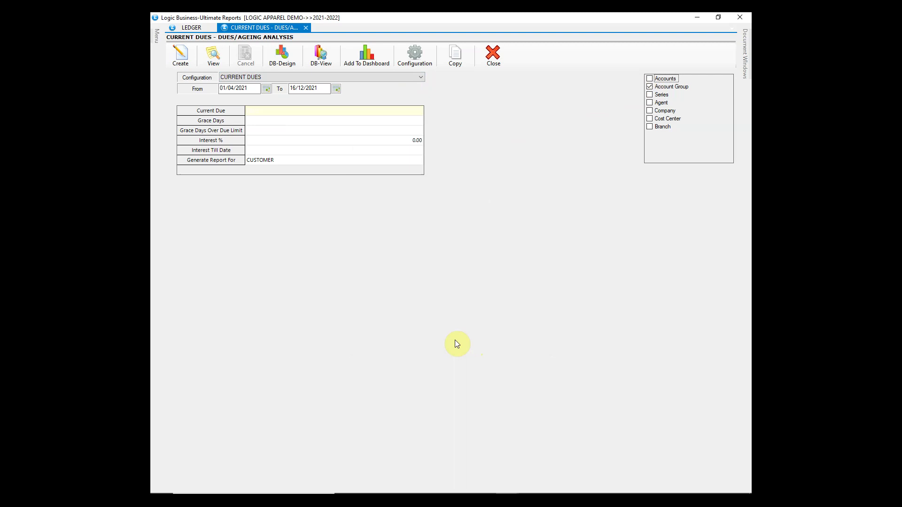
click(190, 59)
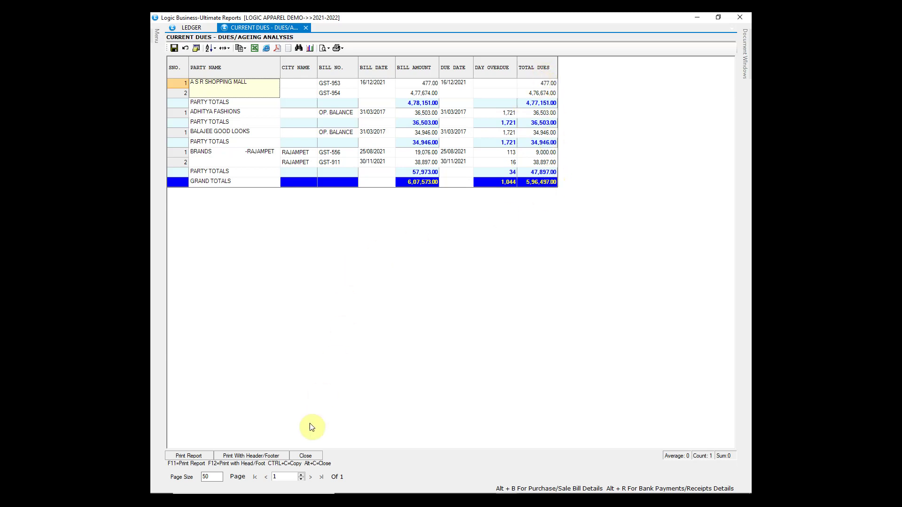
click(303, 455)
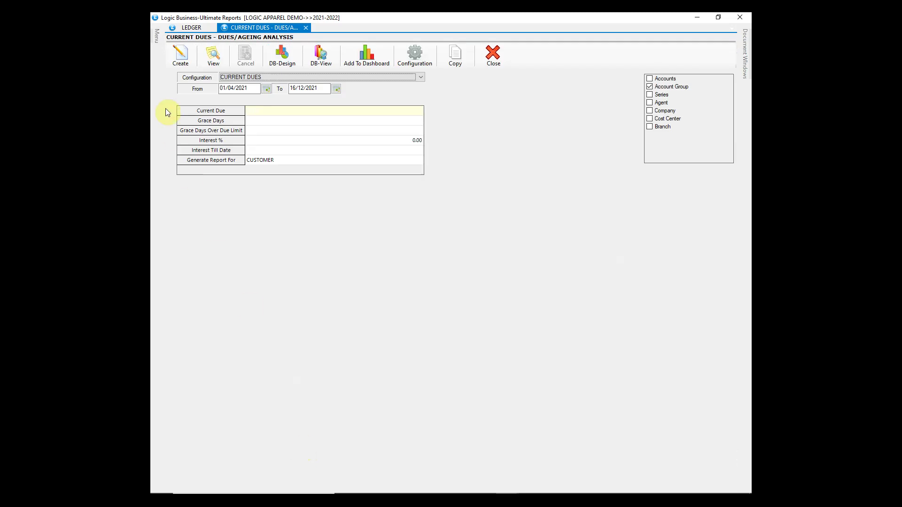
Open the Cash/Bank Book criteria, keeping the BANK BOOK configuration
mouse_move(152, 41)
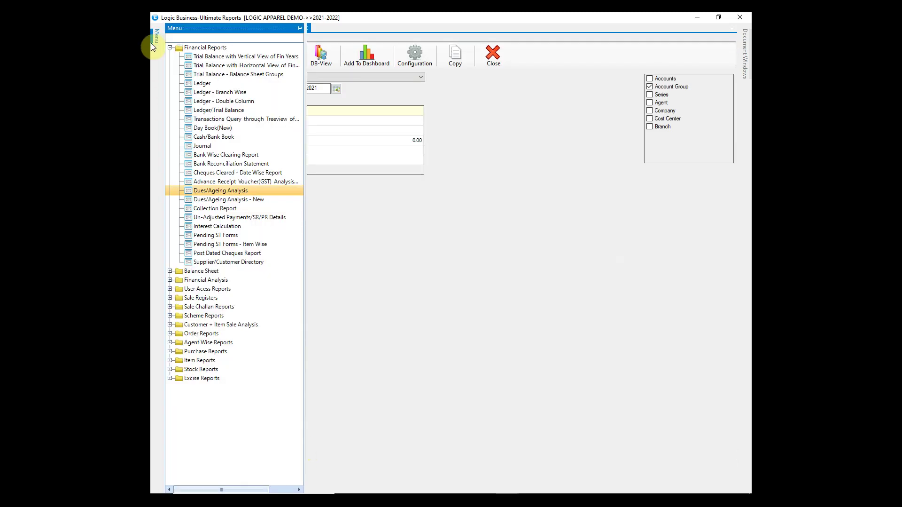
click(249, 138)
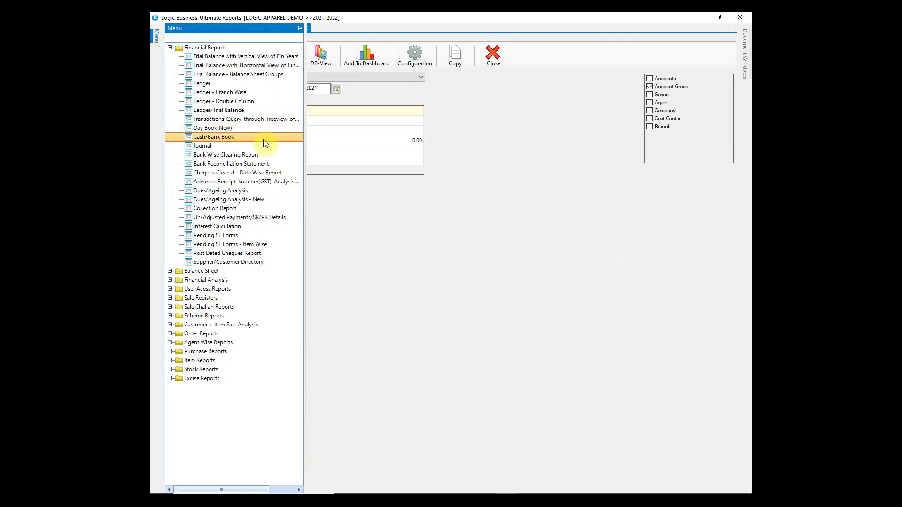
double_click(266, 141)
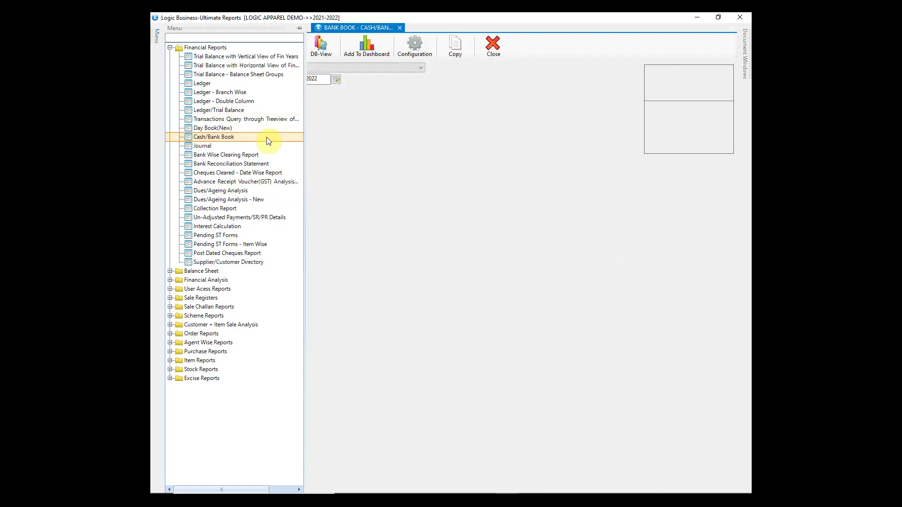
click(391, 68)
click(390, 70)
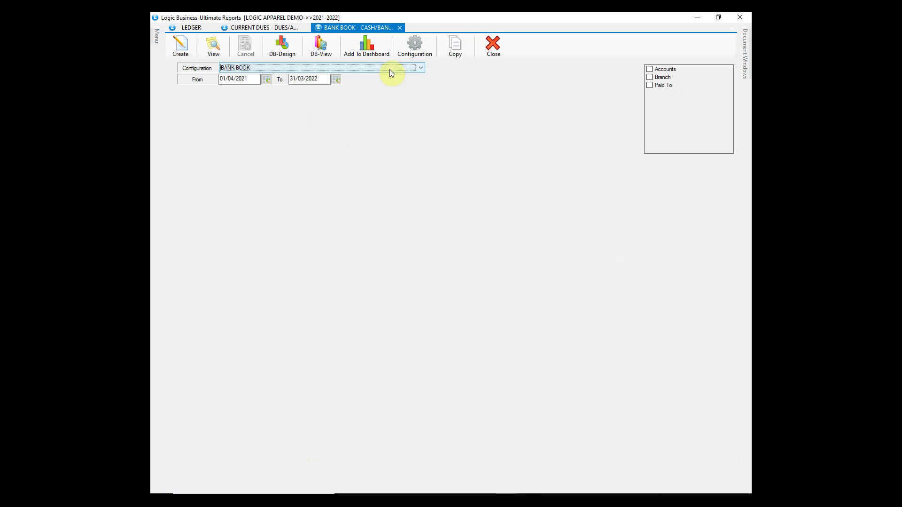
Select all accounts except CASH IN HAND and generate the Bank Book for 01/04/2021–31/03/2022
click(650, 70)
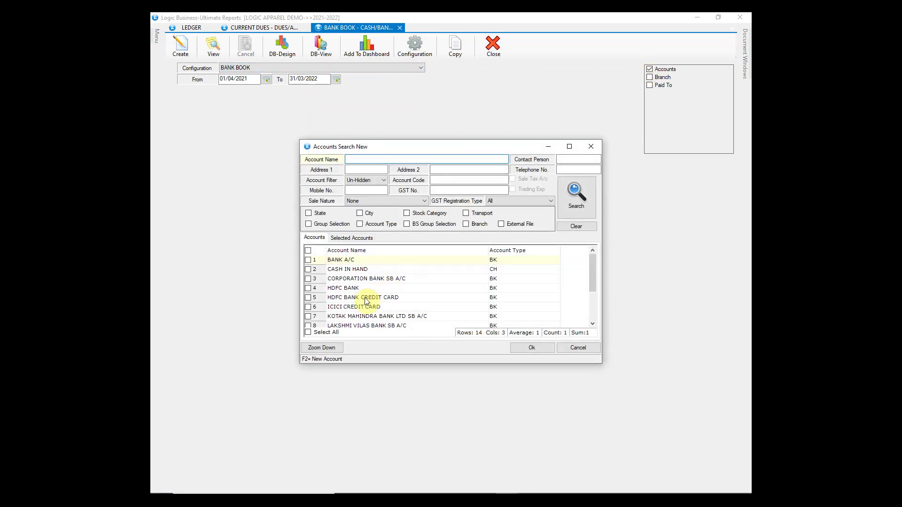
click(320, 333)
click(308, 269)
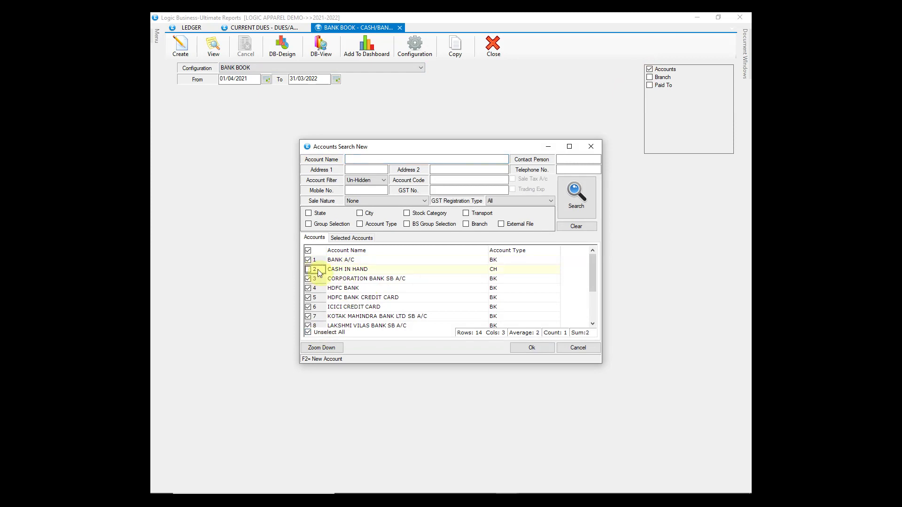
click(519, 348)
click(181, 46)
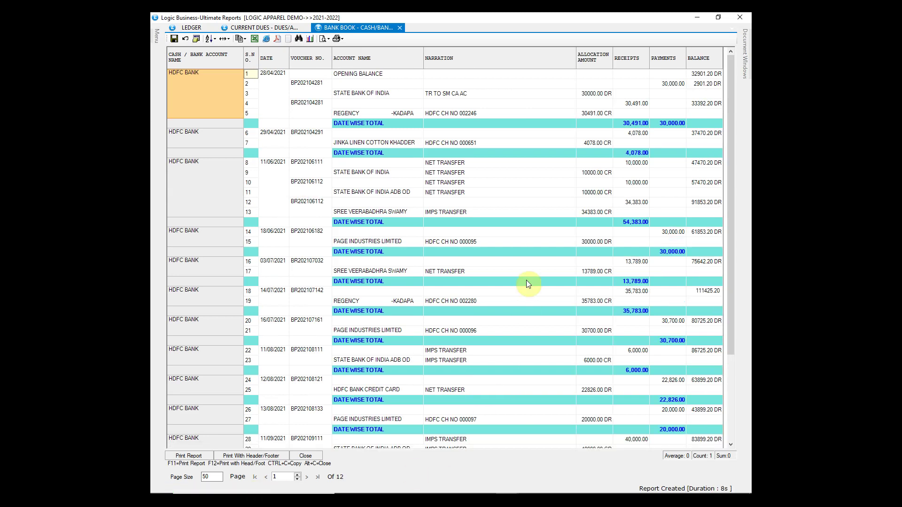
Scroll through the Bank Book entries, close the report, and bring up the financial reports list
scroll(528, 284, down, 4)
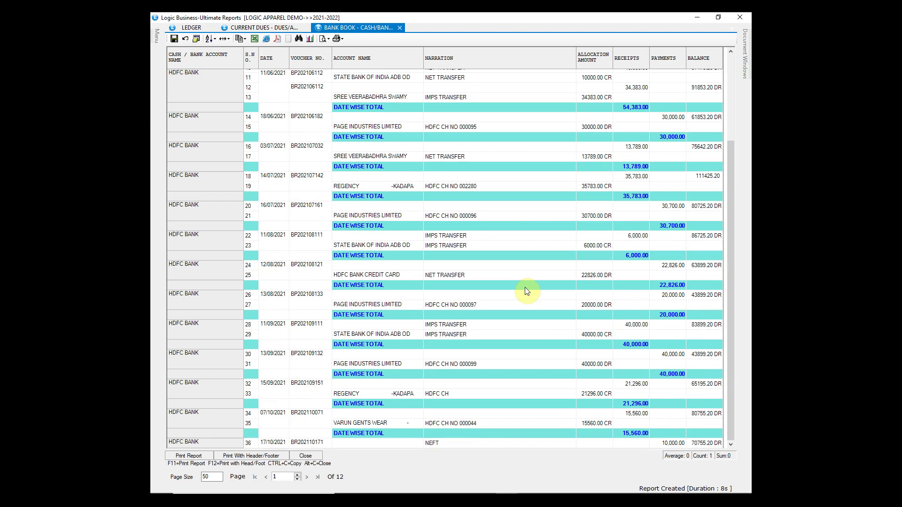
scroll(528, 291, down, 15)
scroll(527, 290, down, 13)
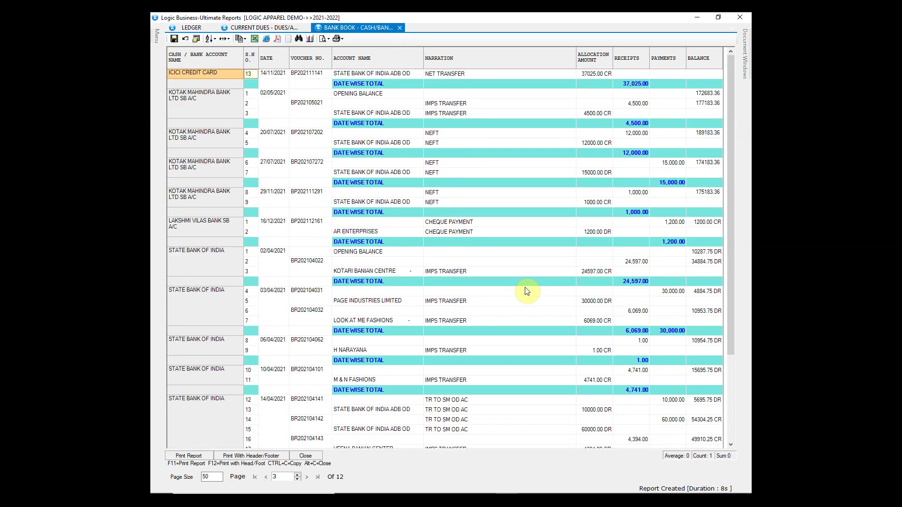
scroll(527, 290, down, 4)
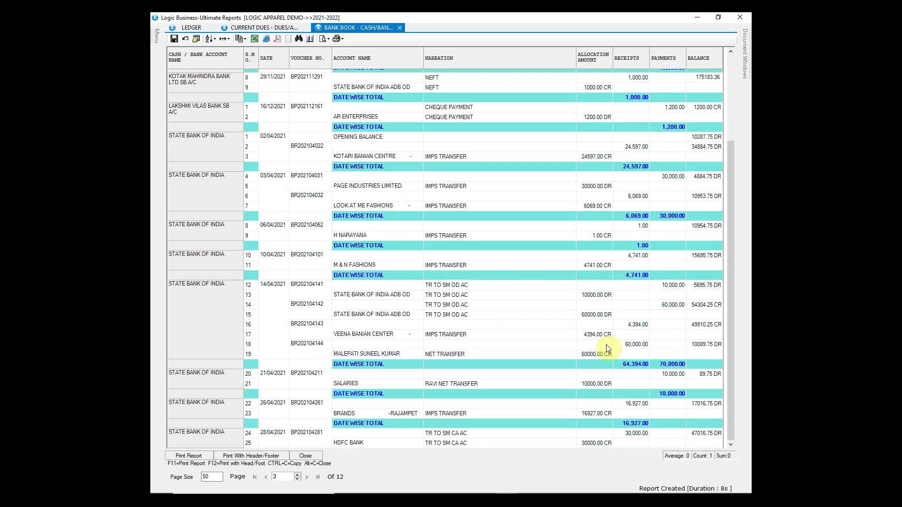
click(306, 455)
click(153, 41)
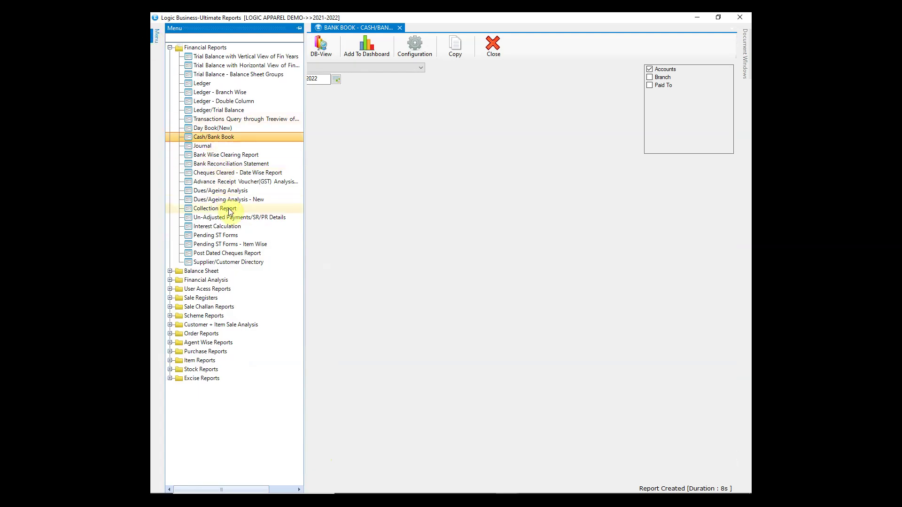
Generate the Collection Report for 01/04/2021–31/03/2022, scroll its receipt rows, and close it
click(260, 209)
double_click(262, 210)
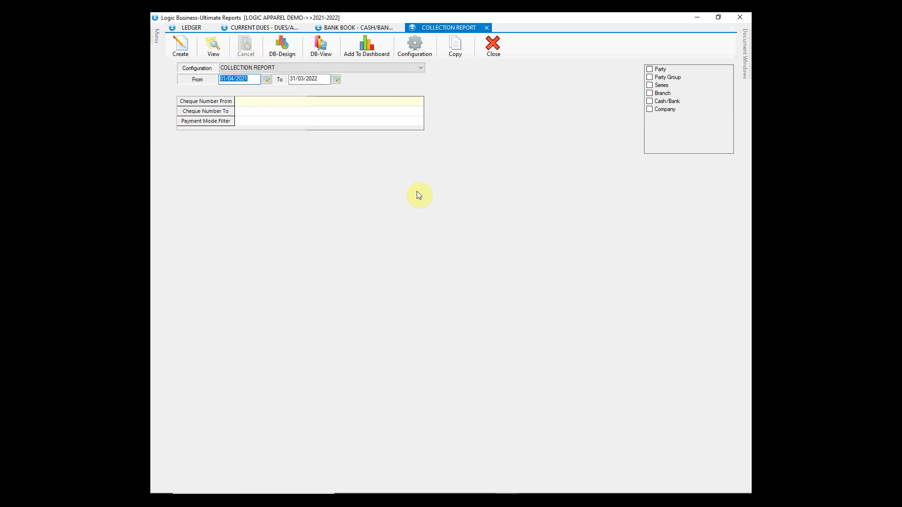
click(181, 45)
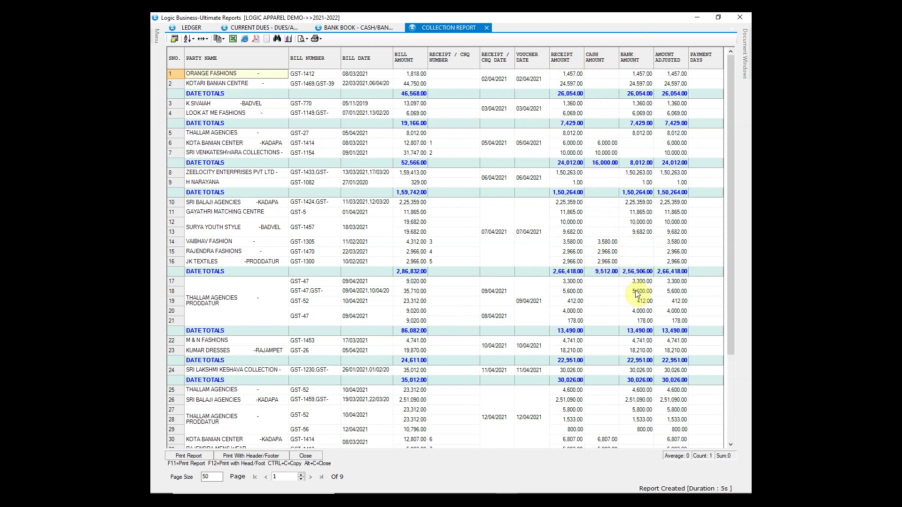
scroll(645, 331, down, 15)
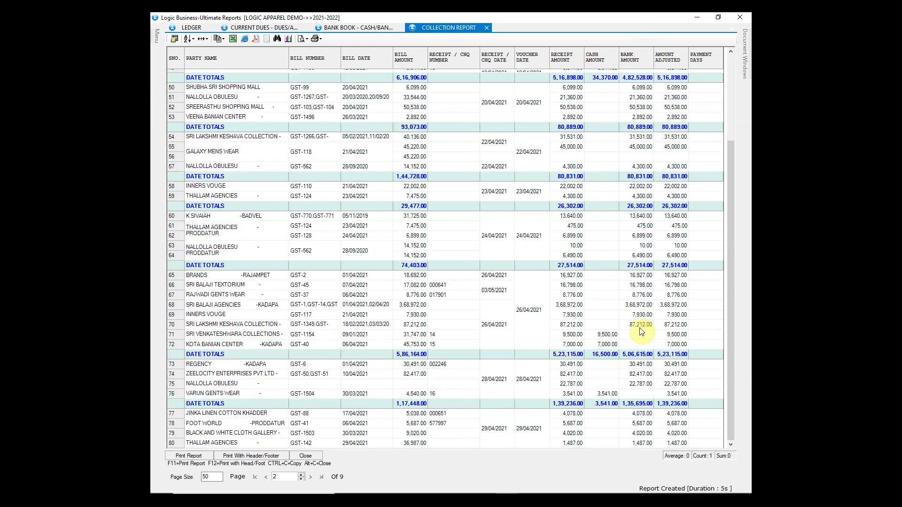
click(305, 455)
Close the Collection Report and Bank Book tabs and start a new Journal - Purchase voucher
click(492, 47)
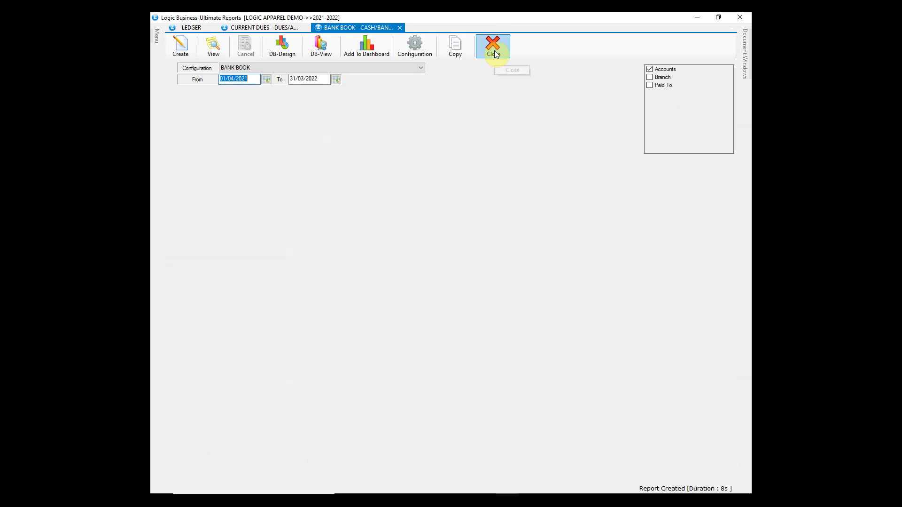
click(494, 48)
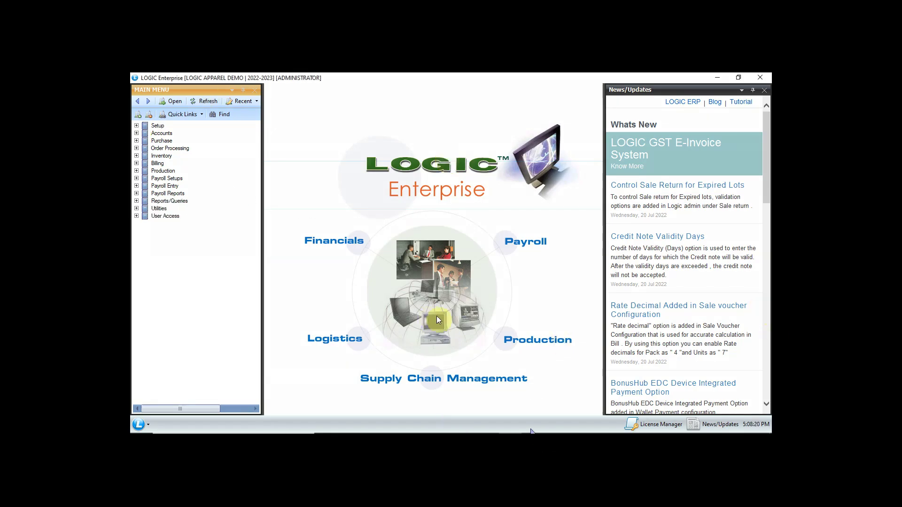
click(136, 133)
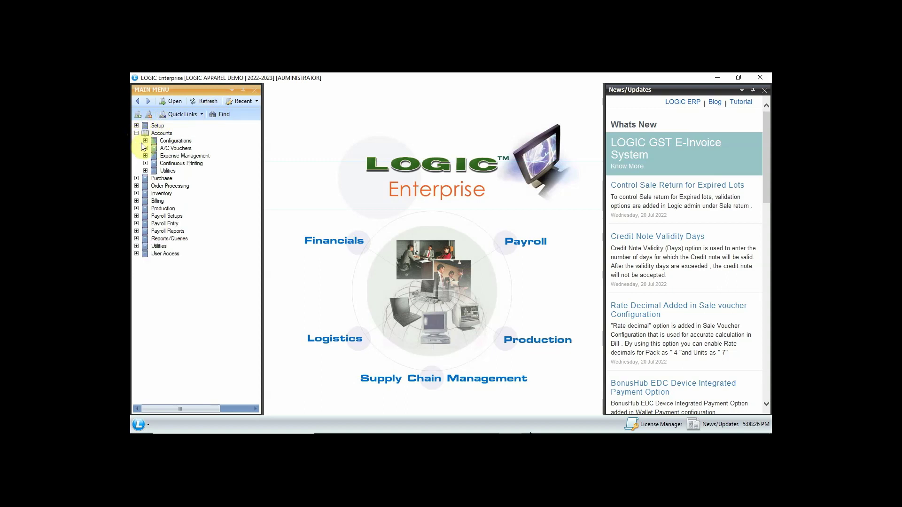
click(145, 149)
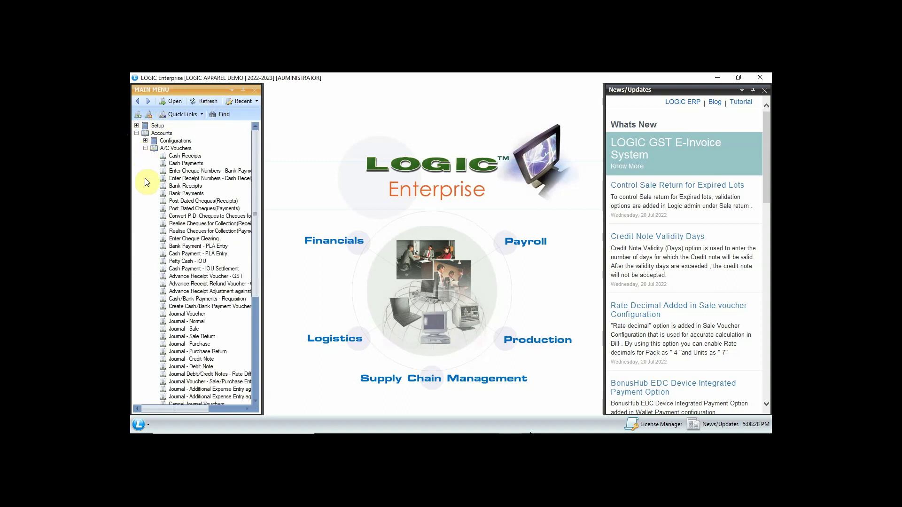
double_click(173, 343)
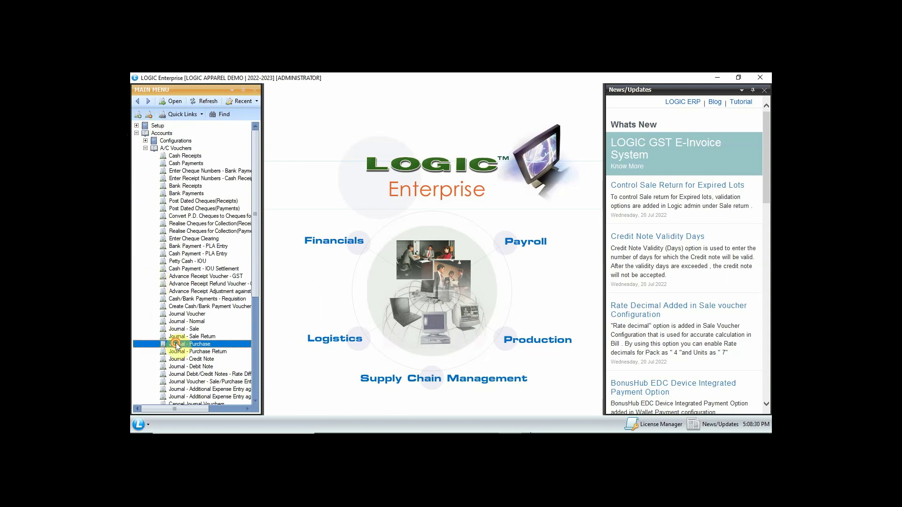
Enter 567 on the first voucher line against the account AARTI CREATIONS
key(Return)
key(Return)
key(Return)
key(Return)
key(Return)
key(Return)
key(Return)
key(Return)
key(Return)
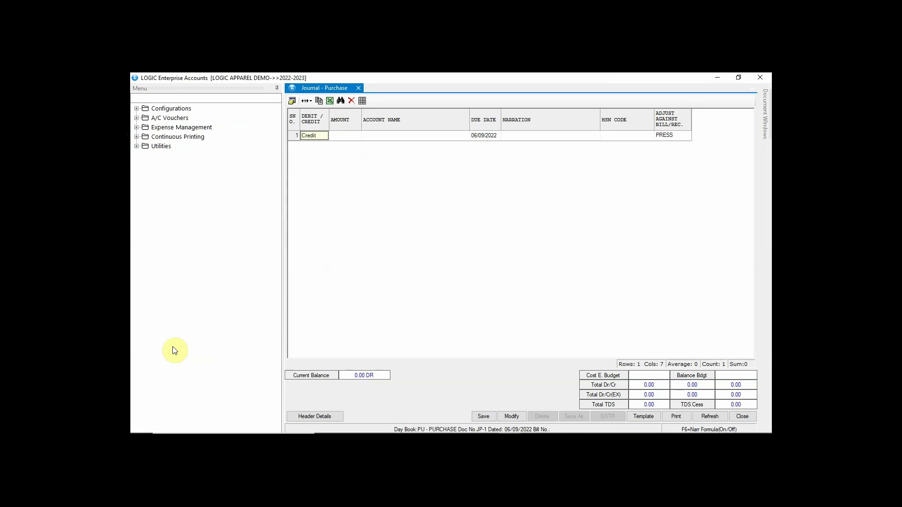
key(Return)
text(567)
key(Return)
text(AARTI)
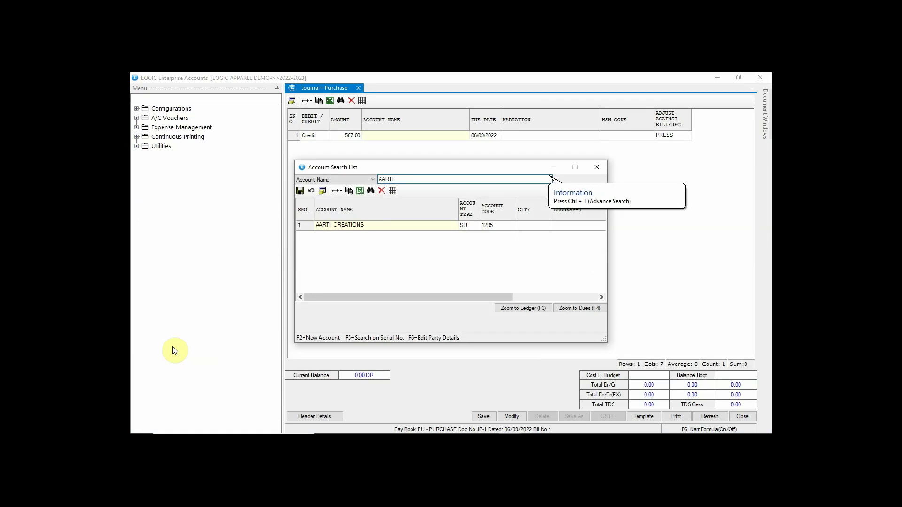
key(Return)
Narrate the line 'AARTI CREATION PV', set HSN code 61, and open bill adjustment
key(Return)
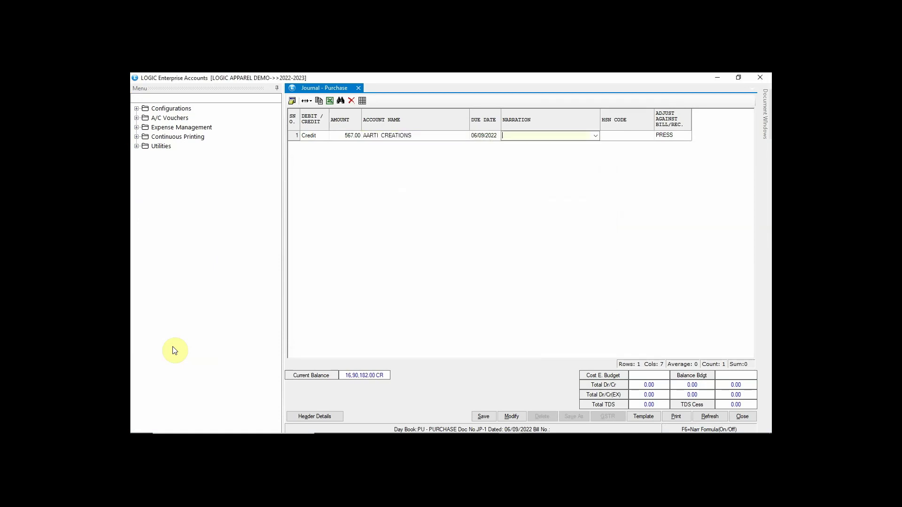
text(AARTI CREAT)
key(Return)
text(3)
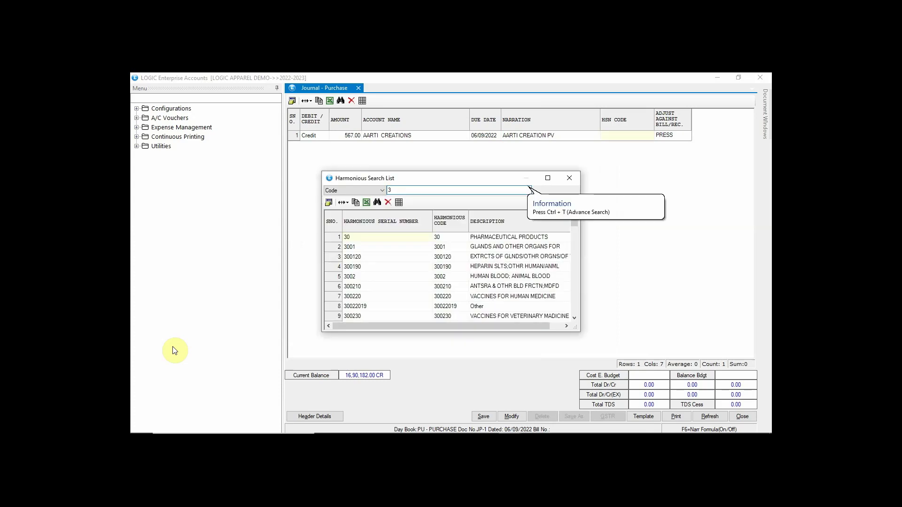
key(BackSpace)
text(61)
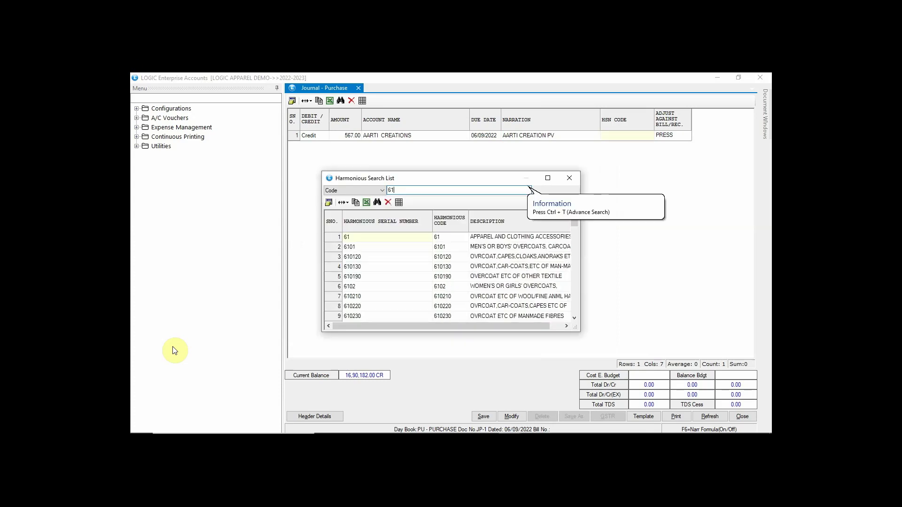
key(Return)
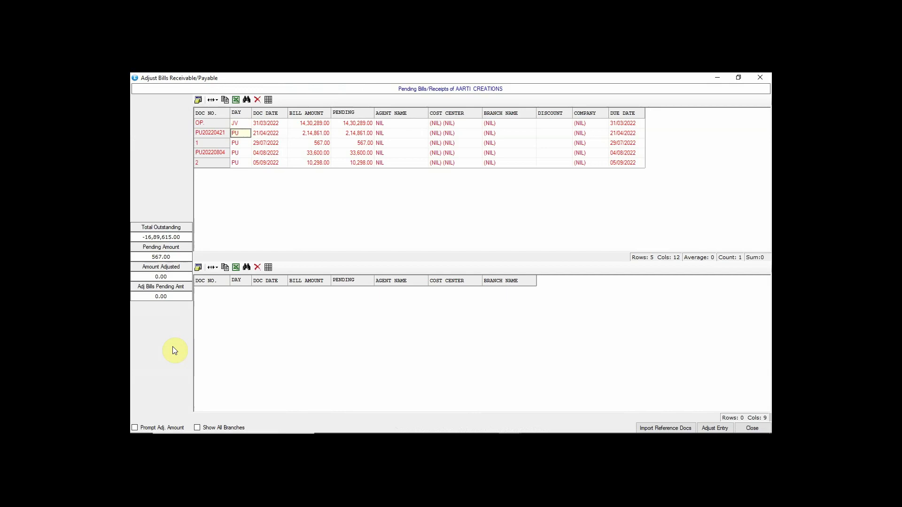